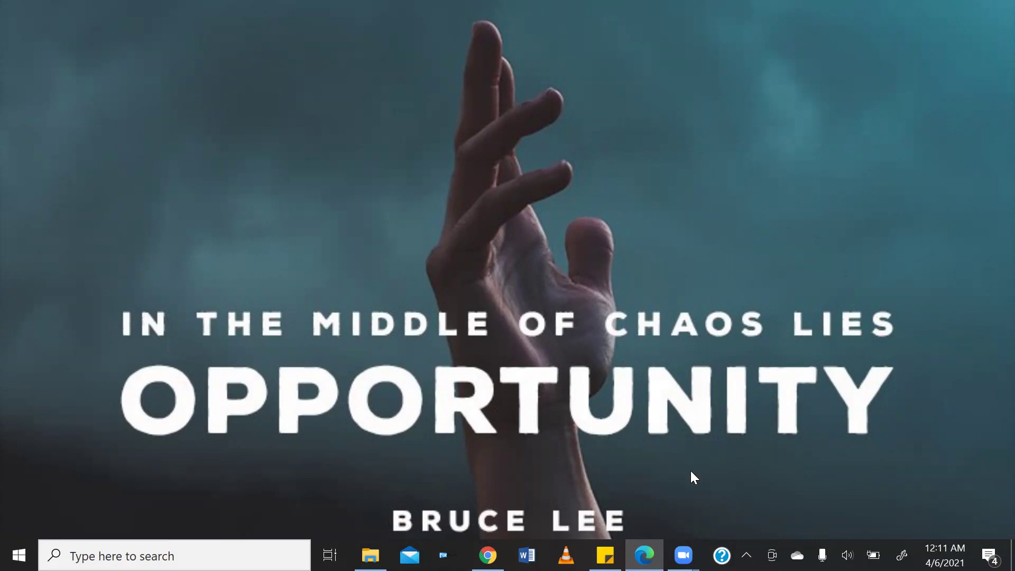
# Find question 2 in the exam PDF and highlight 'folder created.' in yellow.
pyautogui.click(644, 554)
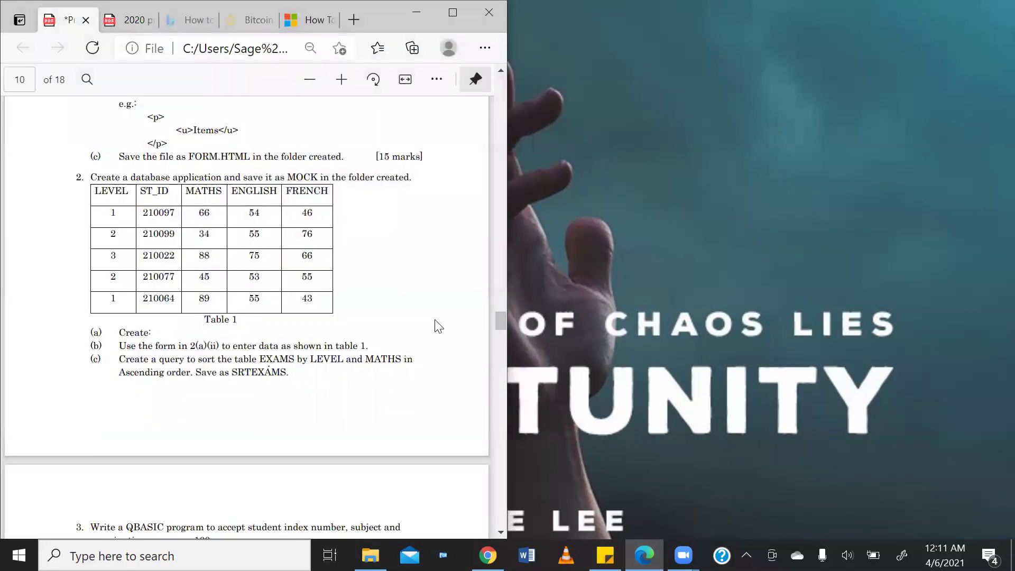
pyautogui.scroll(3, 436, 324)
pyautogui.scroll(3, 437, 324)
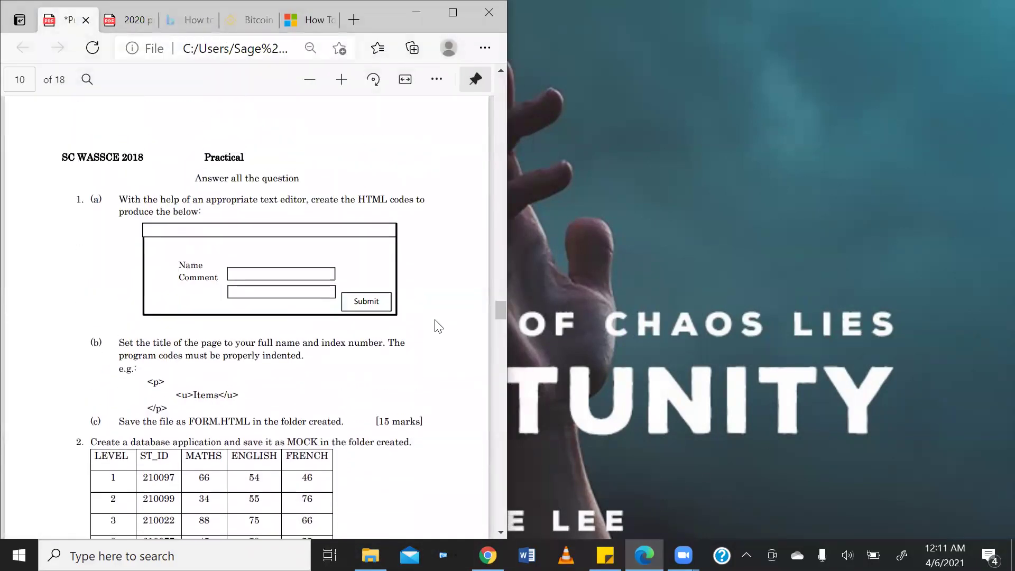
pyautogui.scroll(-1, 437, 324)
pyautogui.scroll(-3, 438, 325)
pyautogui.scroll(1, 438, 325)
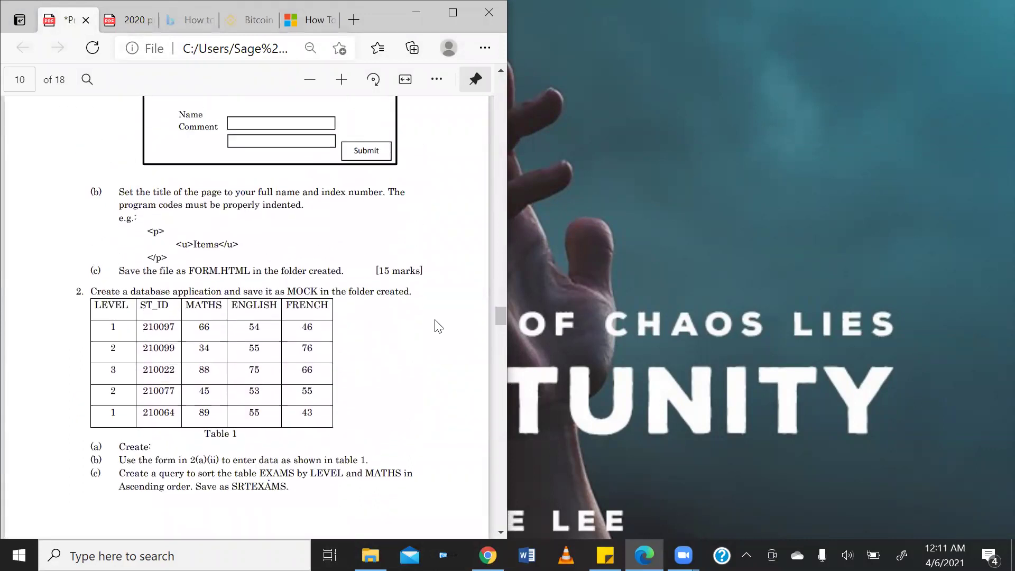
pyautogui.scroll(1, 437, 323)
pyautogui.scroll(-1, 437, 323)
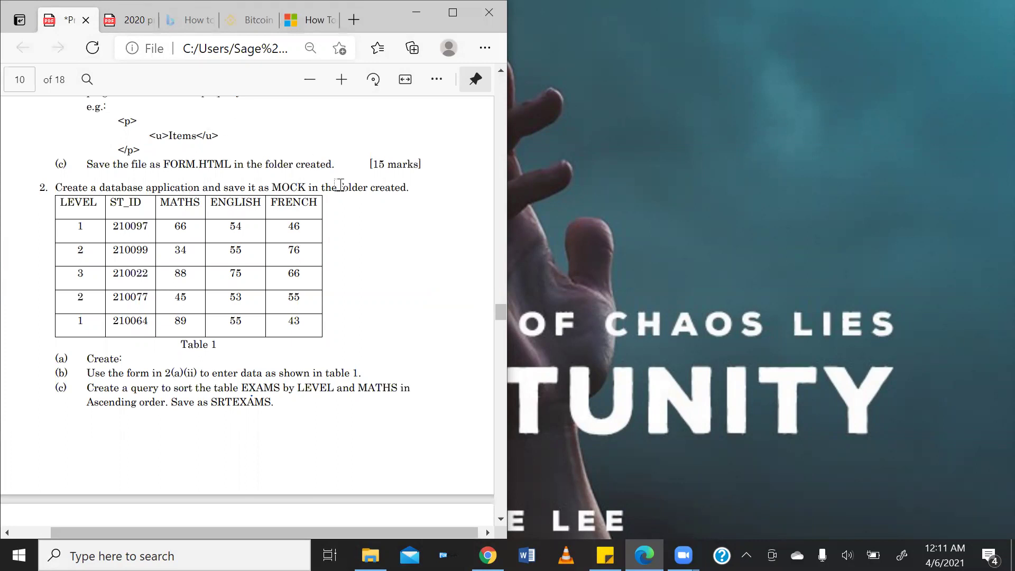
pyautogui.moveTo(339, 185); pyautogui.dragTo(414, 186)
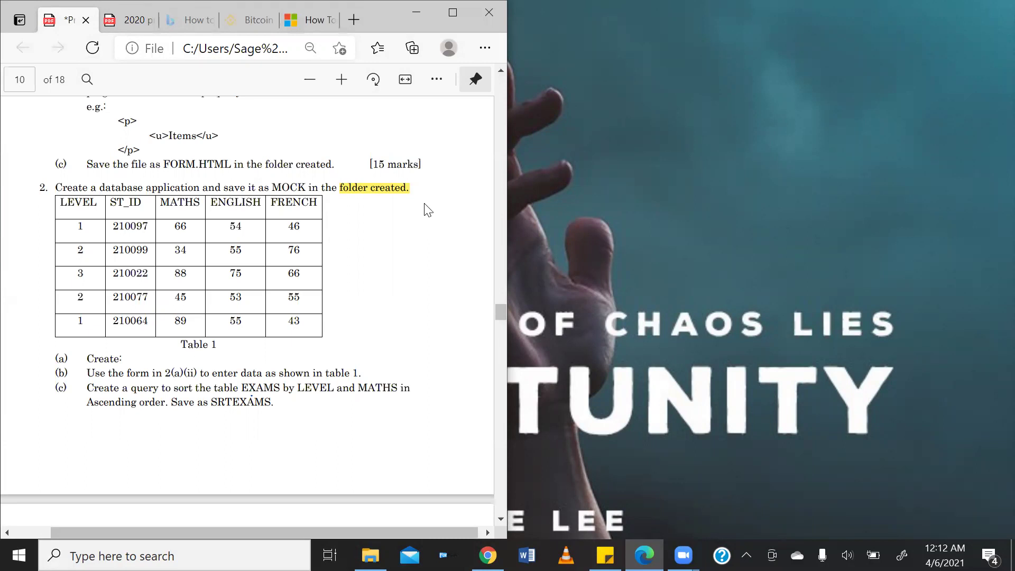
# Launch Access 2016 from a Start search for 'access'.
pyautogui.click(164, 554)
pyautogui.write('access')
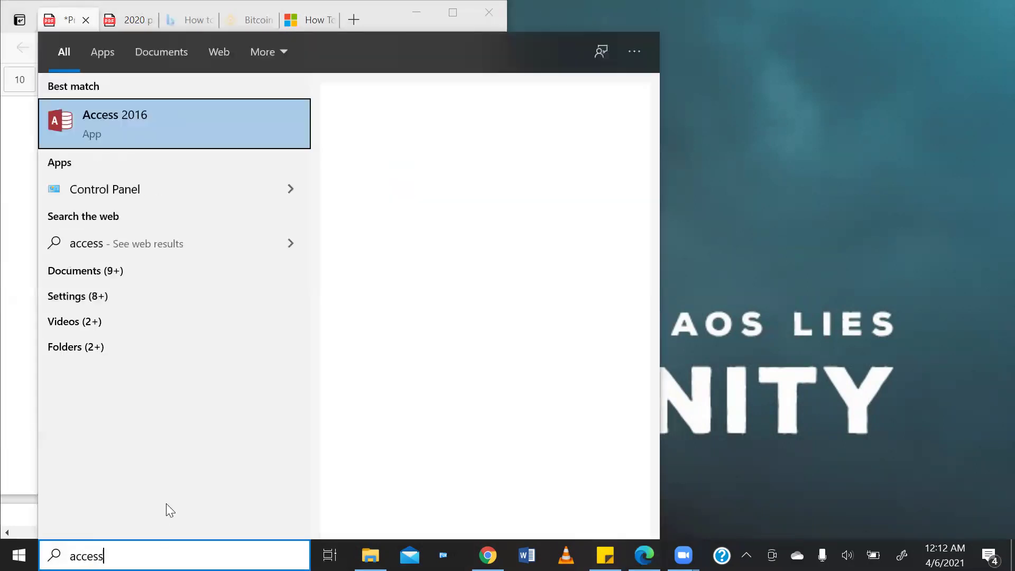
pyautogui.click(135, 130)
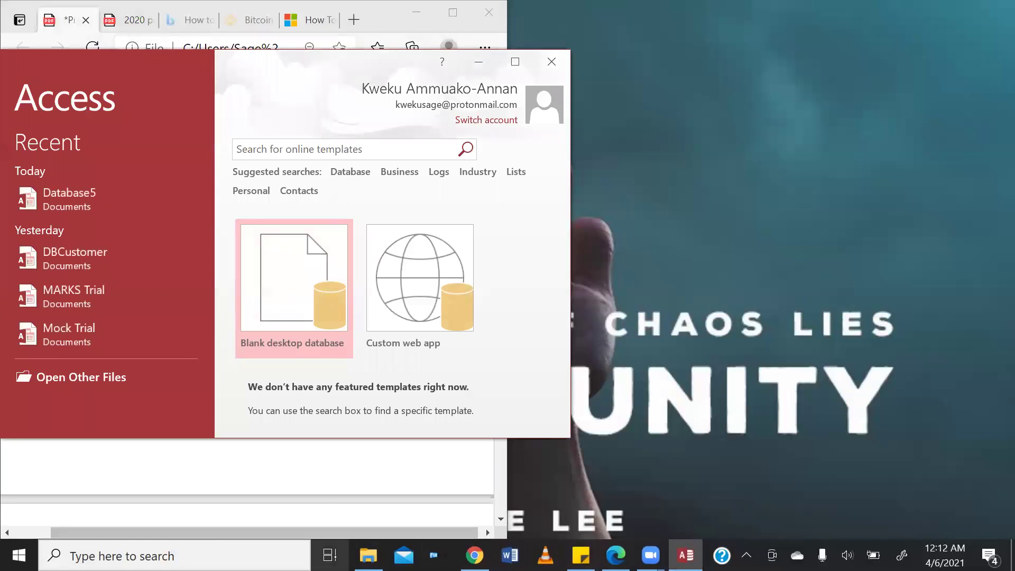
# Snap Access to the right half of the screen and dismiss the activation notice.
pyautogui.click(330, 555)
pyautogui.rightClick(189, 211)
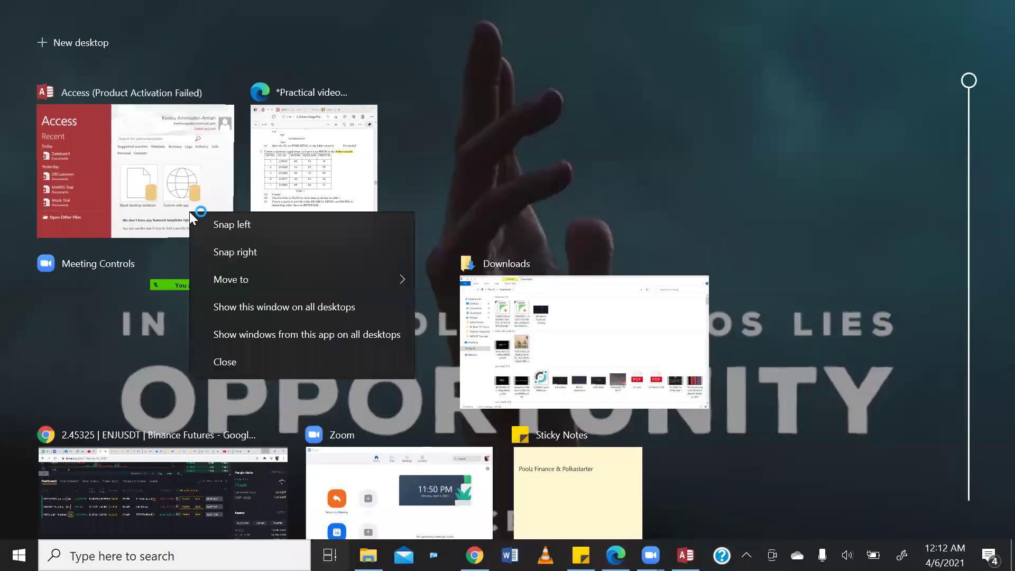
pyautogui.click(230, 254)
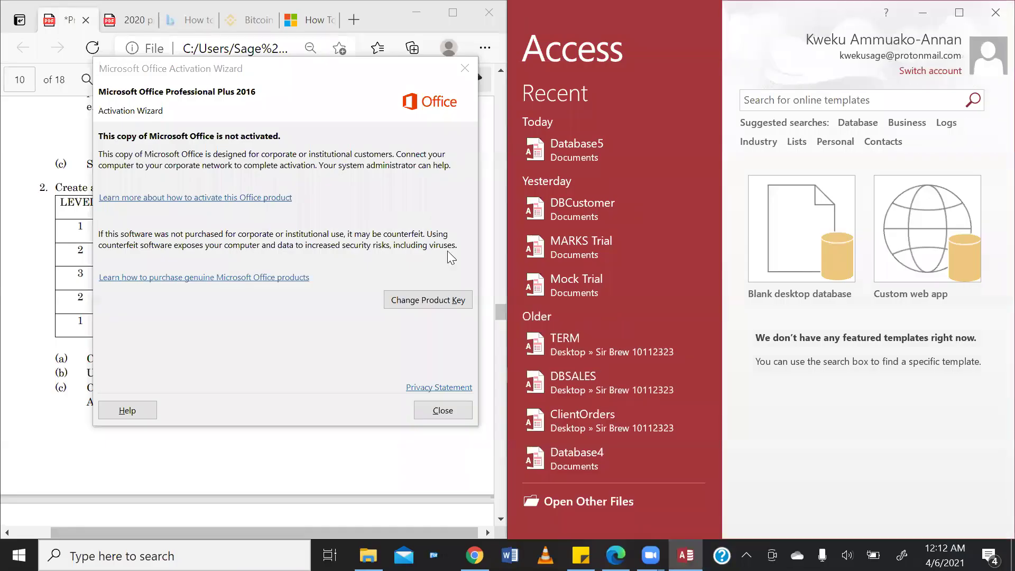
pyautogui.click(454, 412)
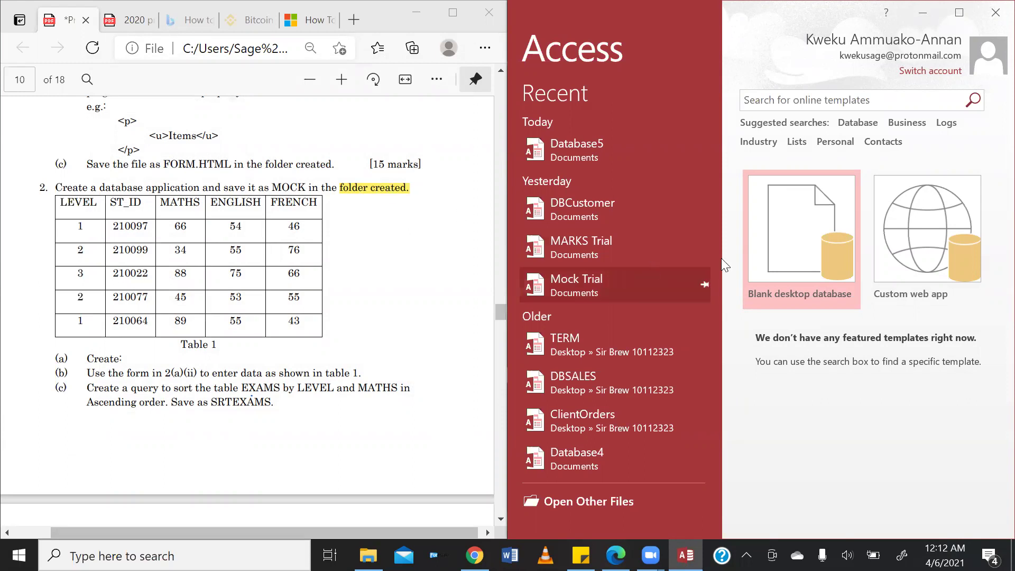
# Create a blank desktop database and save it as MOCK in Access Database format on the desktop.
pyautogui.click(794, 241)
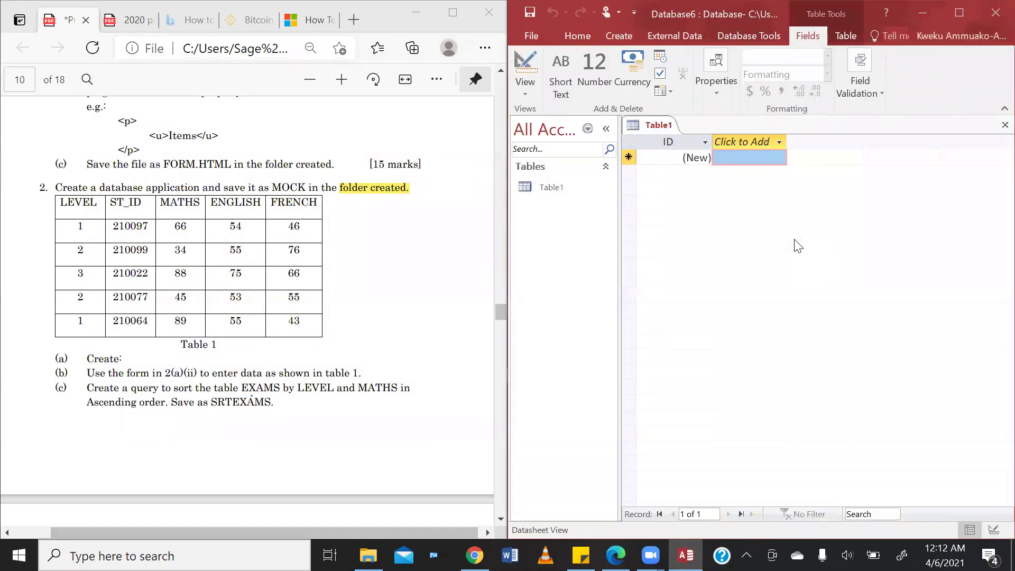
pyautogui.click(532, 34)
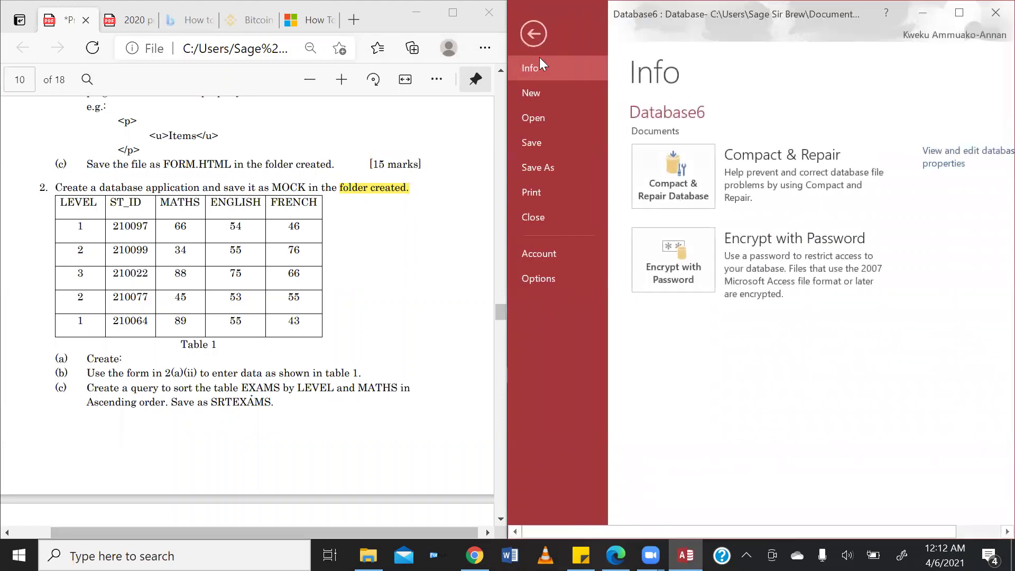
pyautogui.click(542, 167)
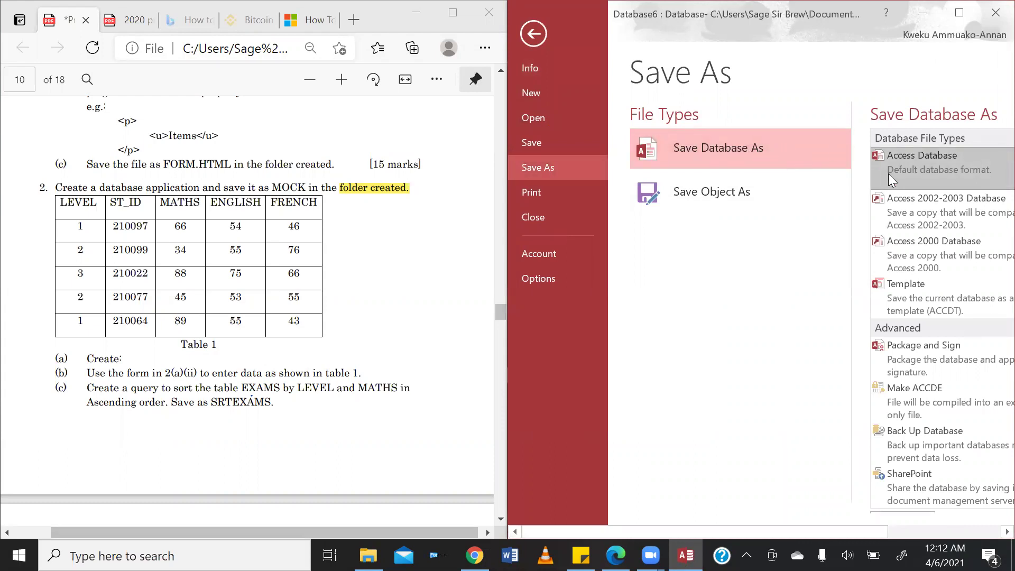
pyautogui.doubleClick(955, 168)
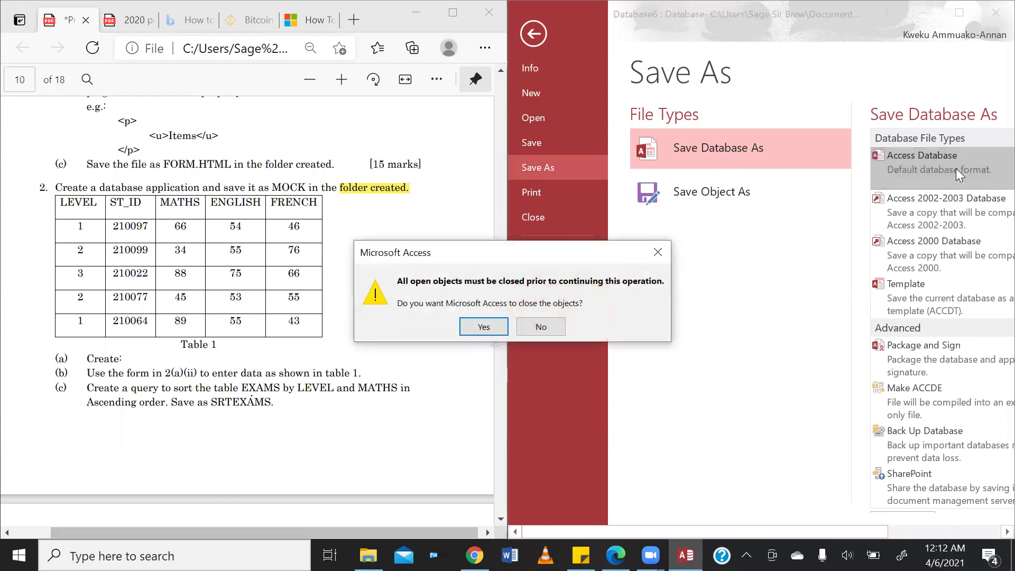
pyautogui.click(494, 327)
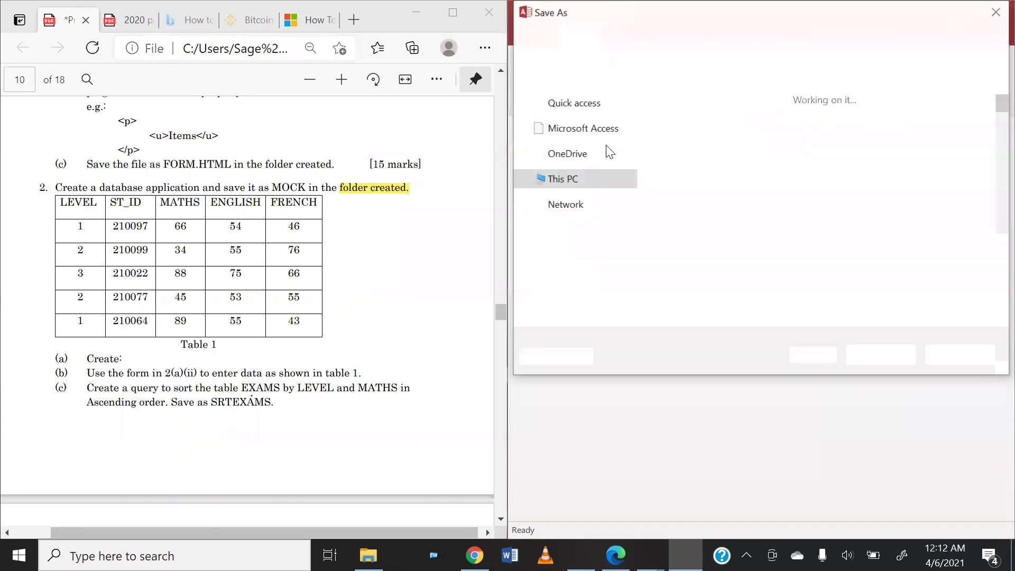
pyautogui.press('BackSpace')
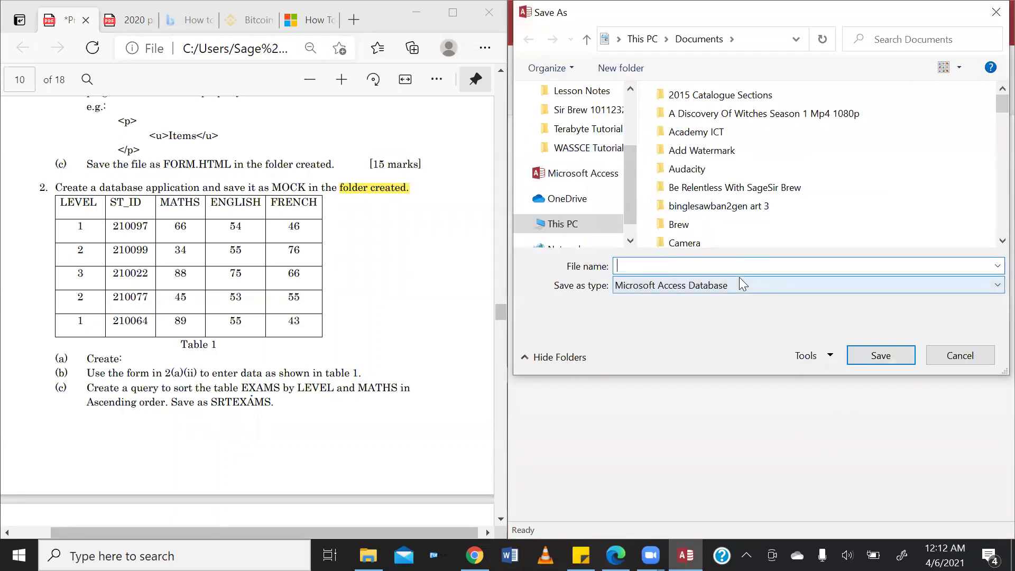
pyautogui.write('MOCK')
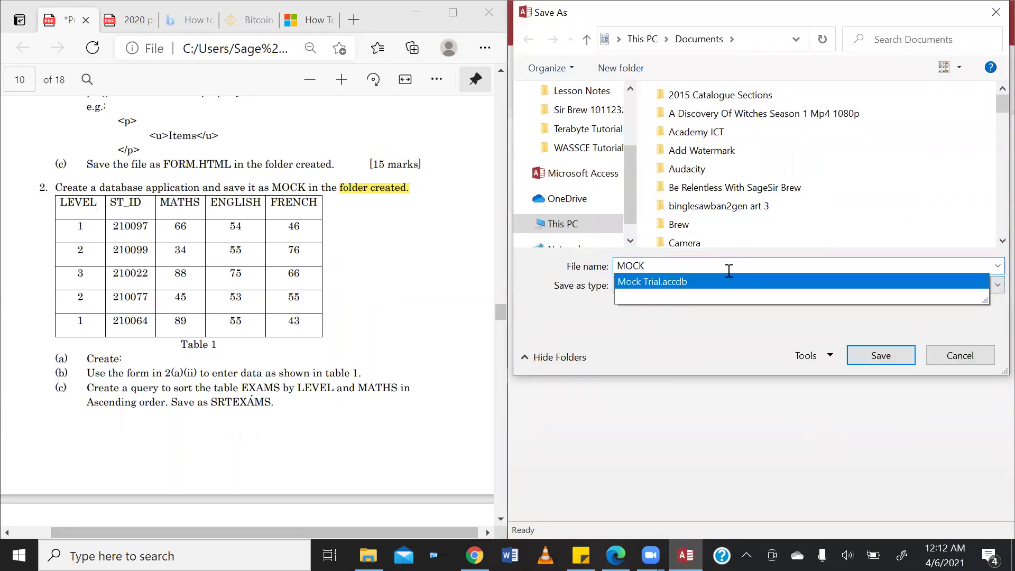
pyautogui.click(586, 109)
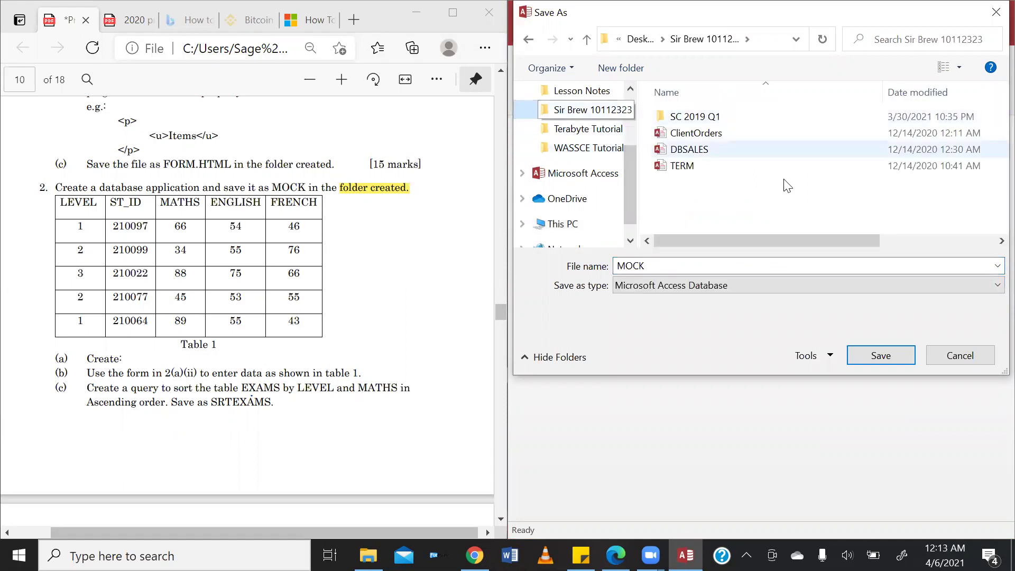
pyautogui.click(871, 356)
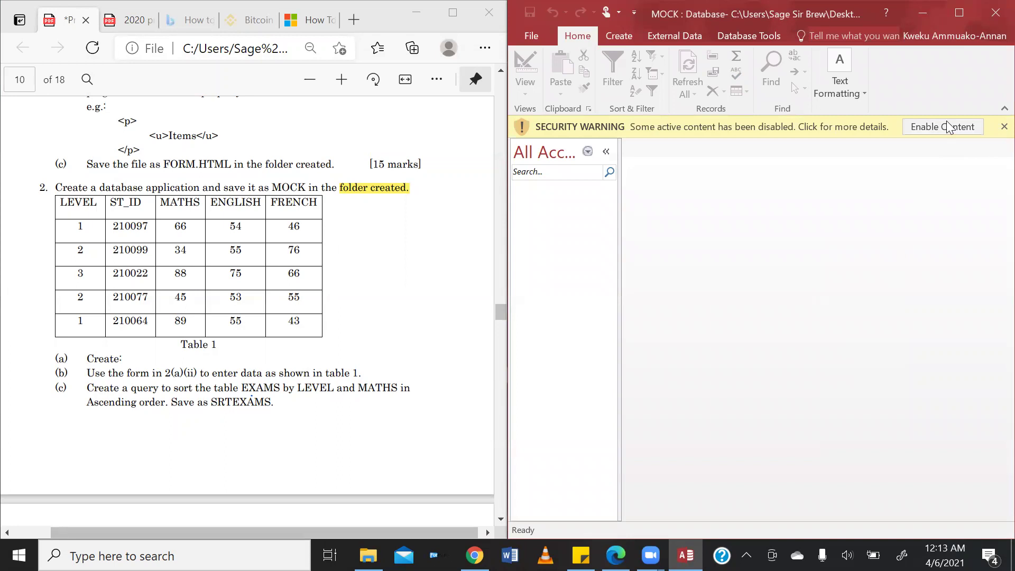
# Enable the database content and create a new table.
pyautogui.click(946, 126)
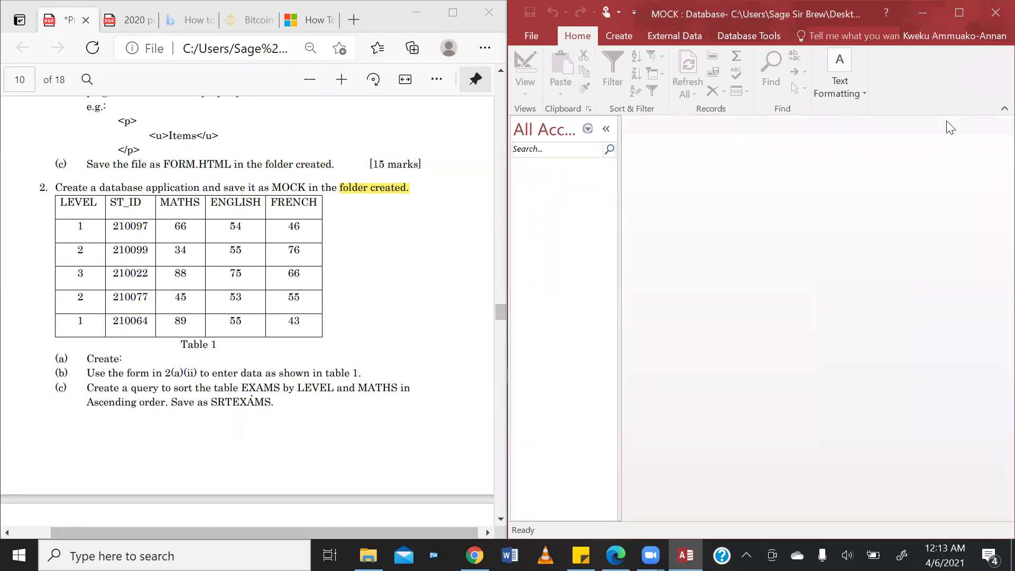
pyautogui.click(628, 41)
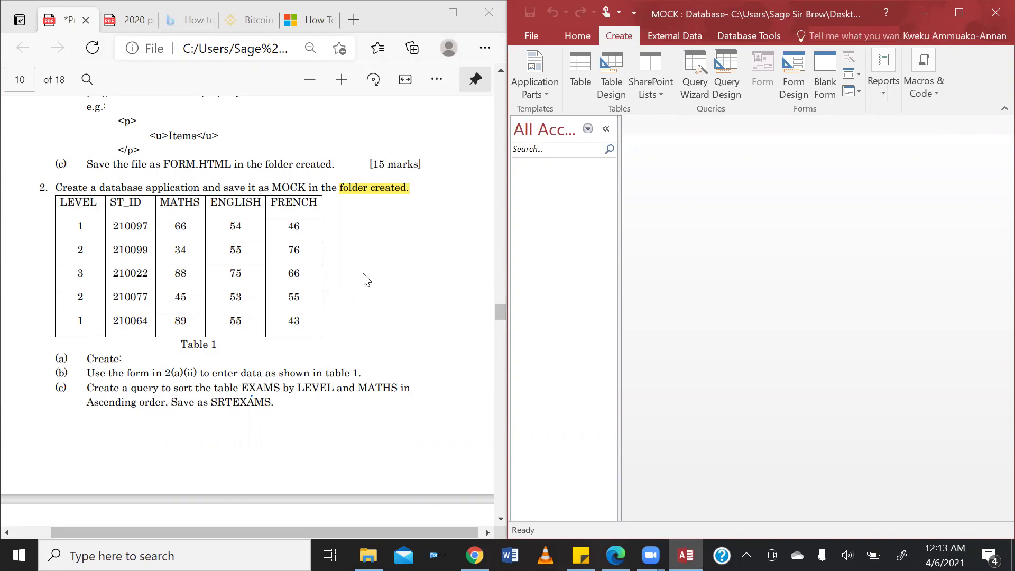
pyautogui.click(580, 79)
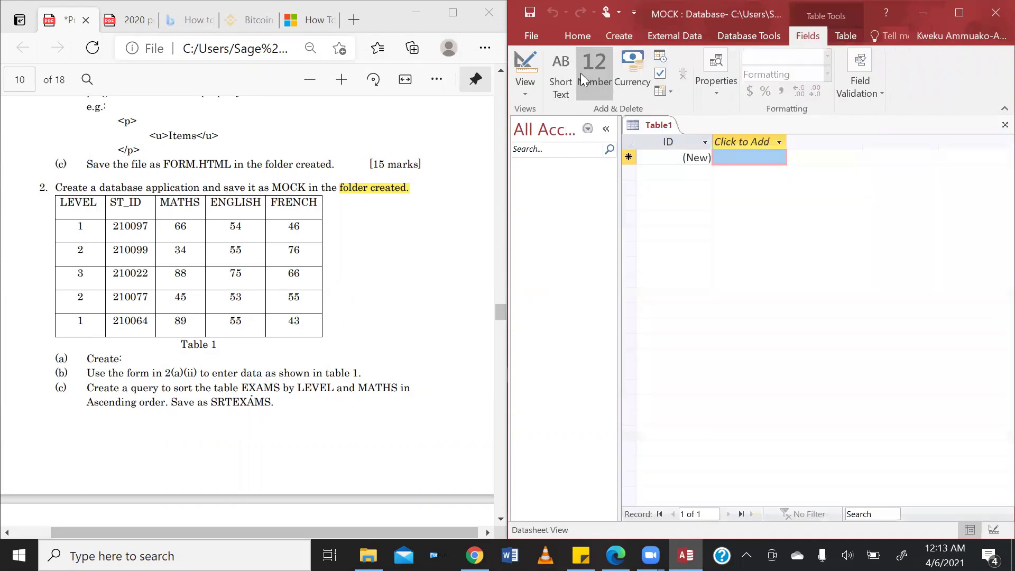
# Switch the new table to Design View, saving it as 'Table 1'.
pyautogui.click(529, 93)
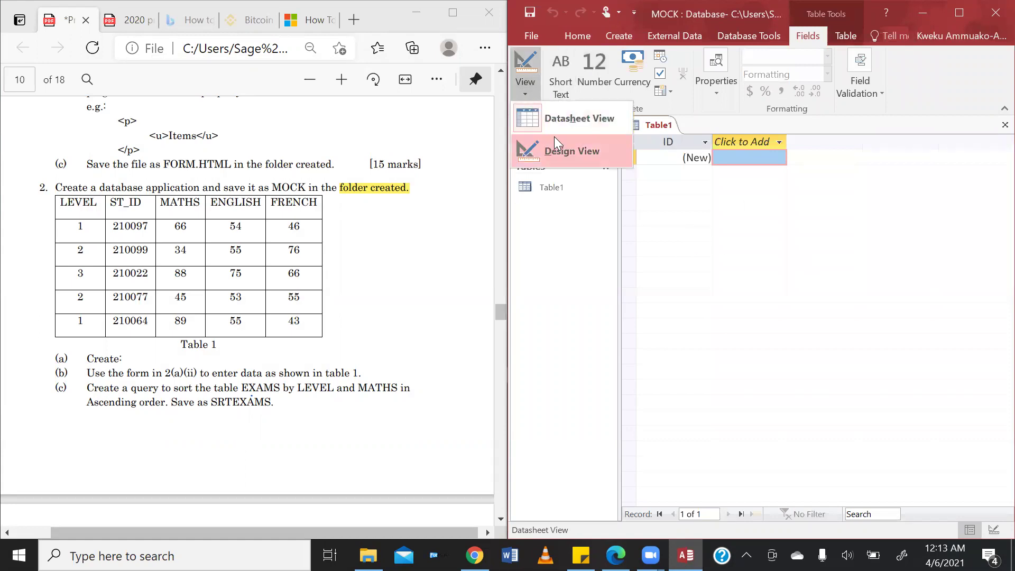
pyautogui.click(556, 147)
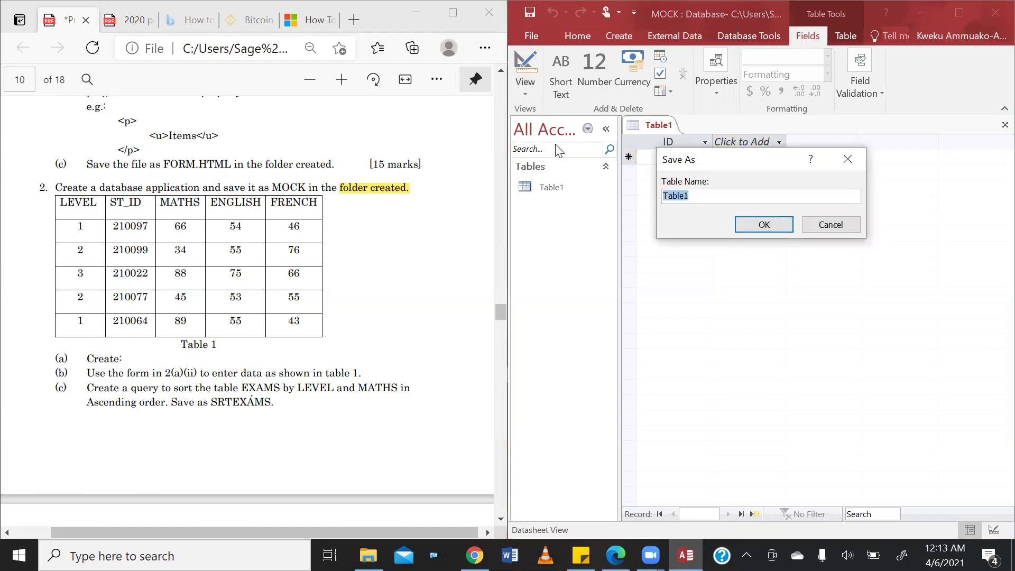
pyautogui.press('BackSpace')
pyautogui.write('Table 1')
pyautogui.press('Return')
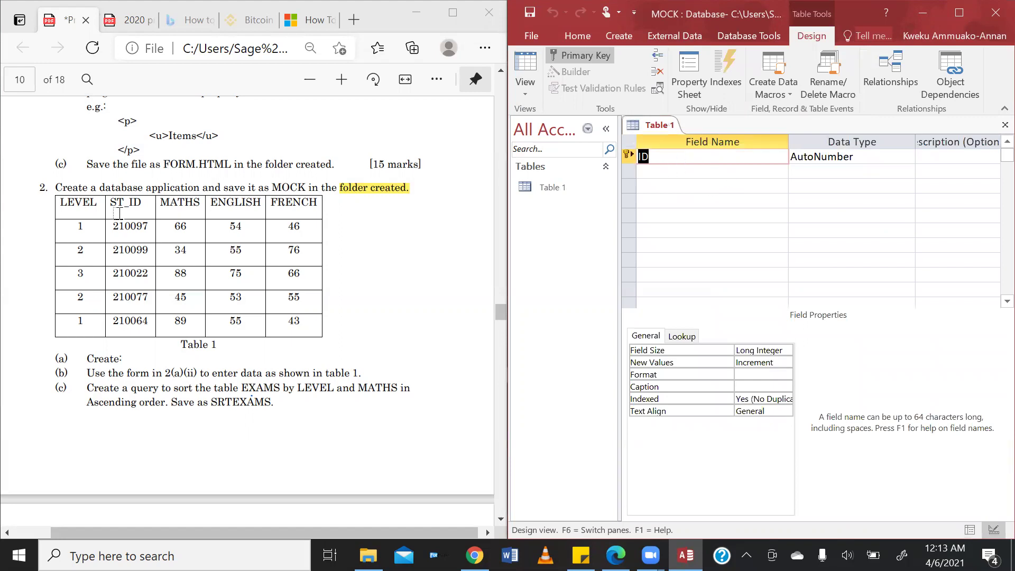
# Mark Table 1's headings and first rows in the exam PDF, then select the ID field name.
pyautogui.moveTo(61, 206); pyautogui.dragTo(322, 204)
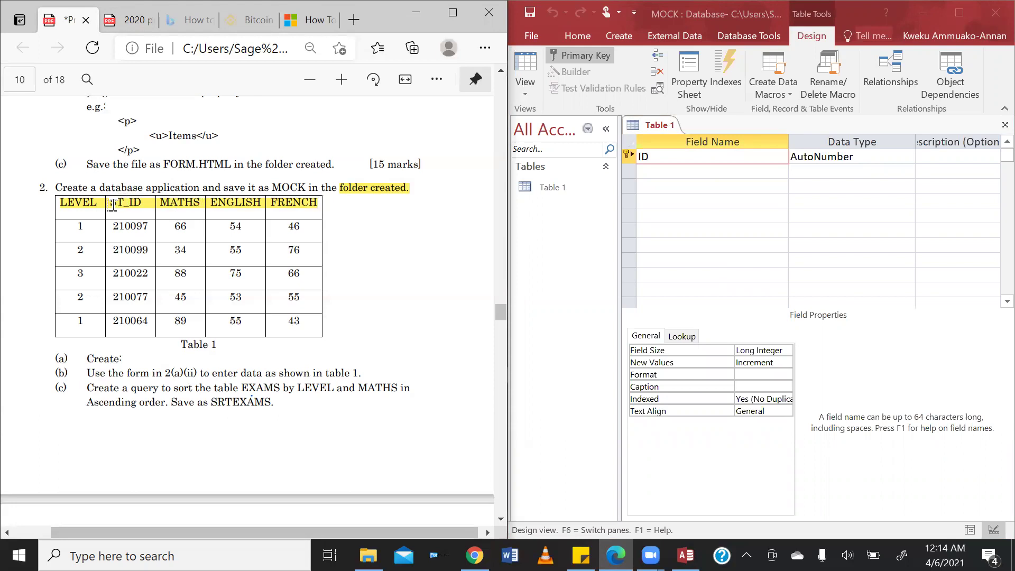
pyautogui.moveTo(112, 205); pyautogui.dragTo(130, 253)
pyautogui.click(443, 263)
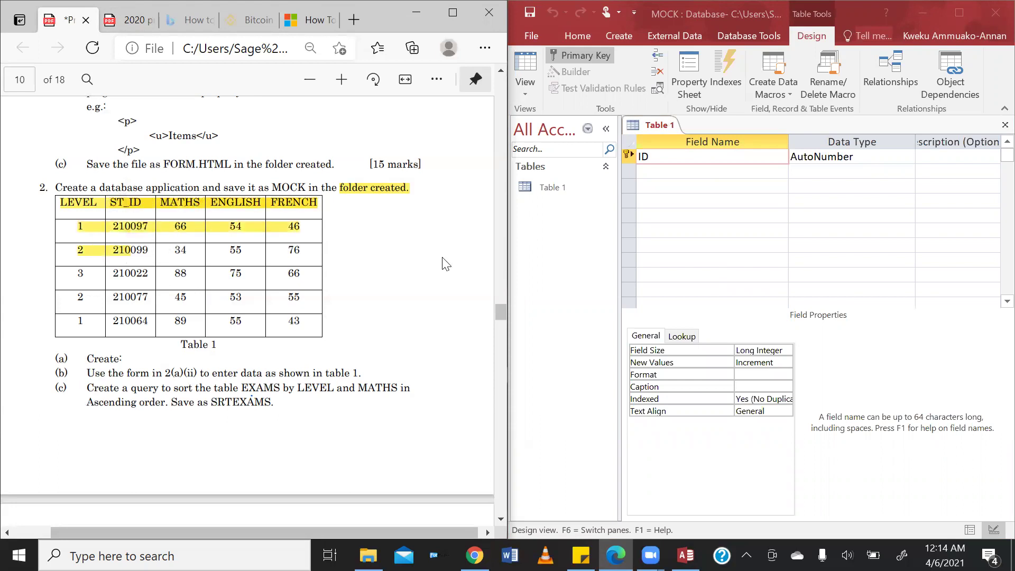
pyautogui.click(177, 224)
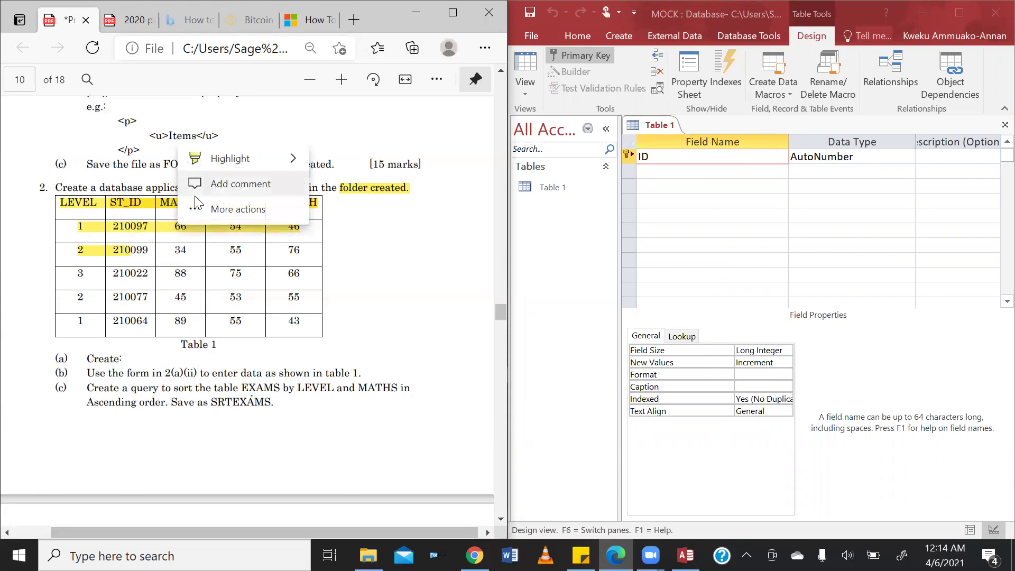
pyautogui.click(420, 328)
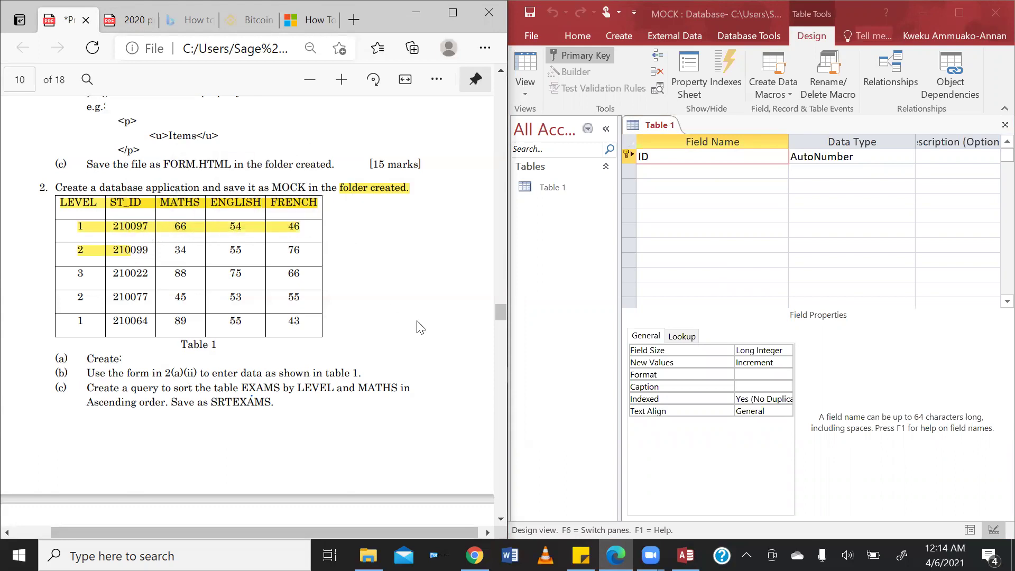
pyautogui.click(668, 155)
# Make LEVEL a Number field and add ST_ID as a Number field.
pyautogui.press('BackSpace')
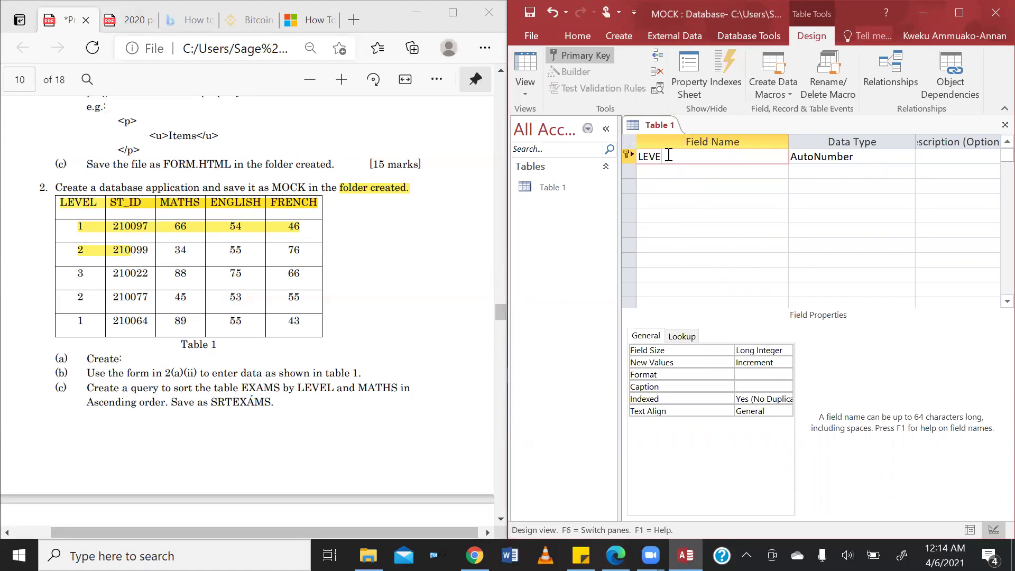
pyautogui.click(877, 158)
pyautogui.click(907, 156)
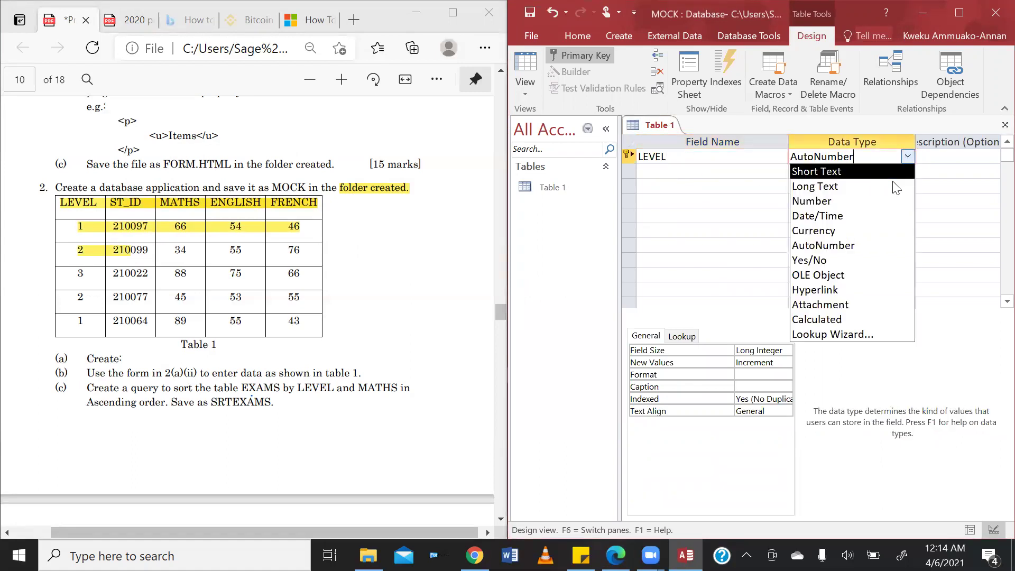
pyautogui.click(869, 201)
pyautogui.click(680, 172)
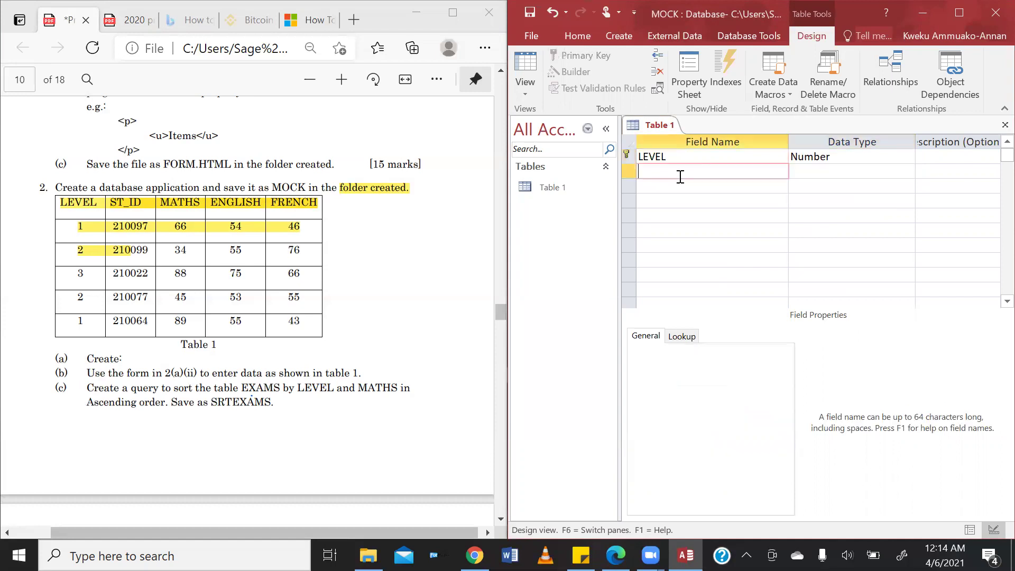
pyautogui.write('ST_ID')
pyautogui.click(820, 170)
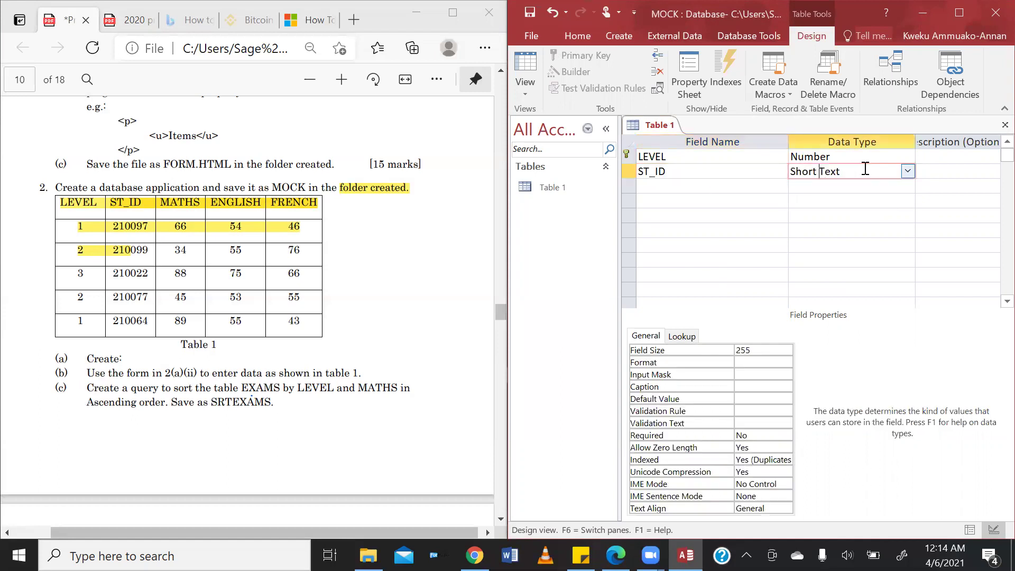
pyautogui.click(907, 171)
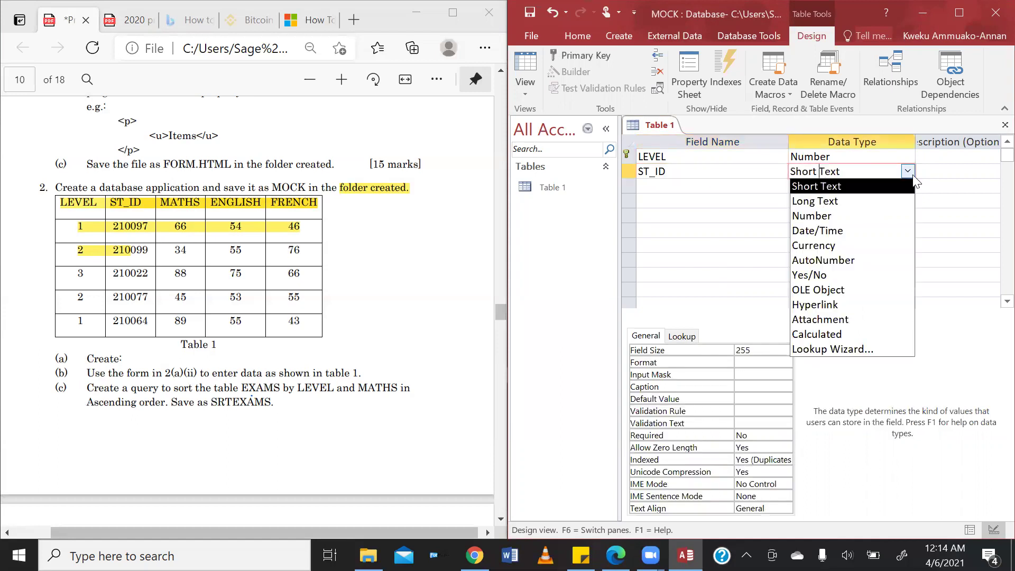
pyautogui.click(846, 215)
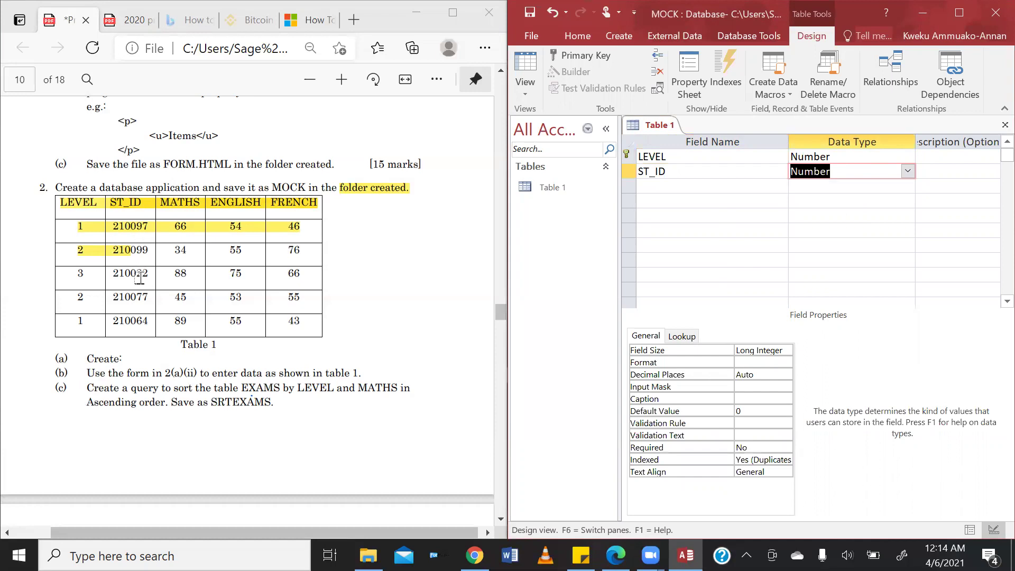
# Add MATHS and ENGLISH as Number fields.
pyautogui.click(718, 187)
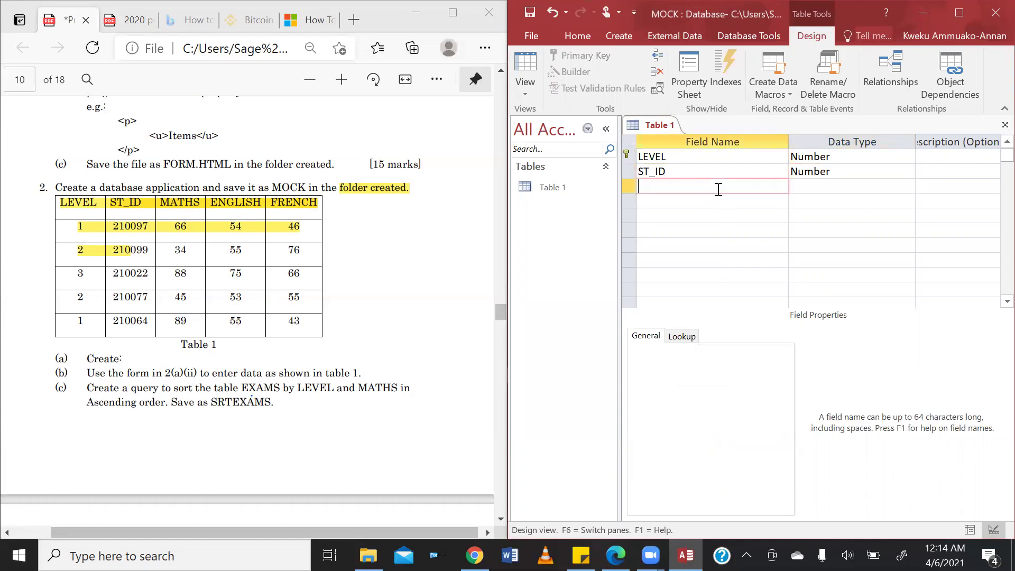
pyautogui.write('MATHS')
pyautogui.click(818, 185)
pyautogui.click(907, 185)
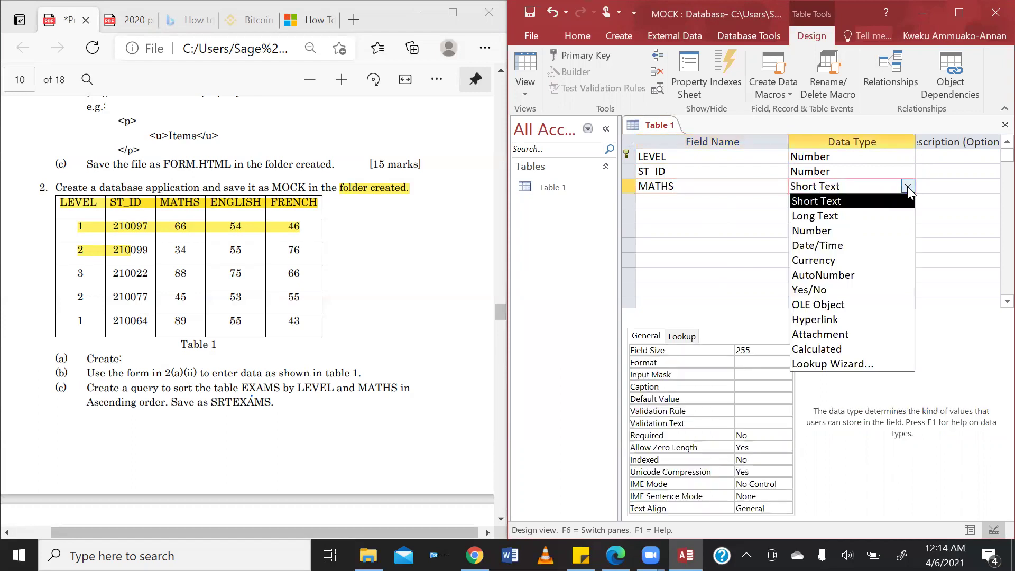
pyautogui.click(852, 231)
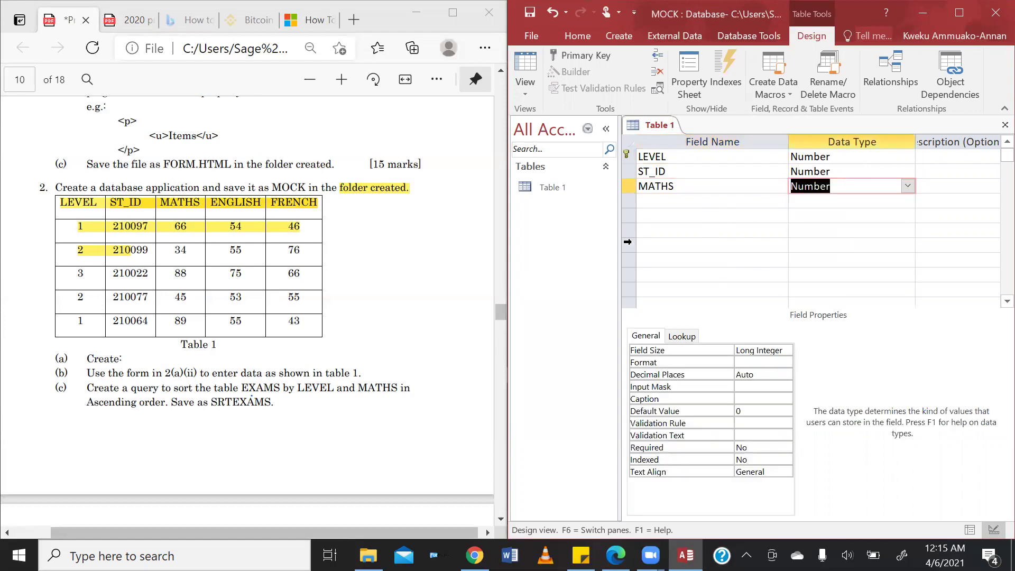
pyautogui.click(672, 206)
pyautogui.write('ENGLISH')
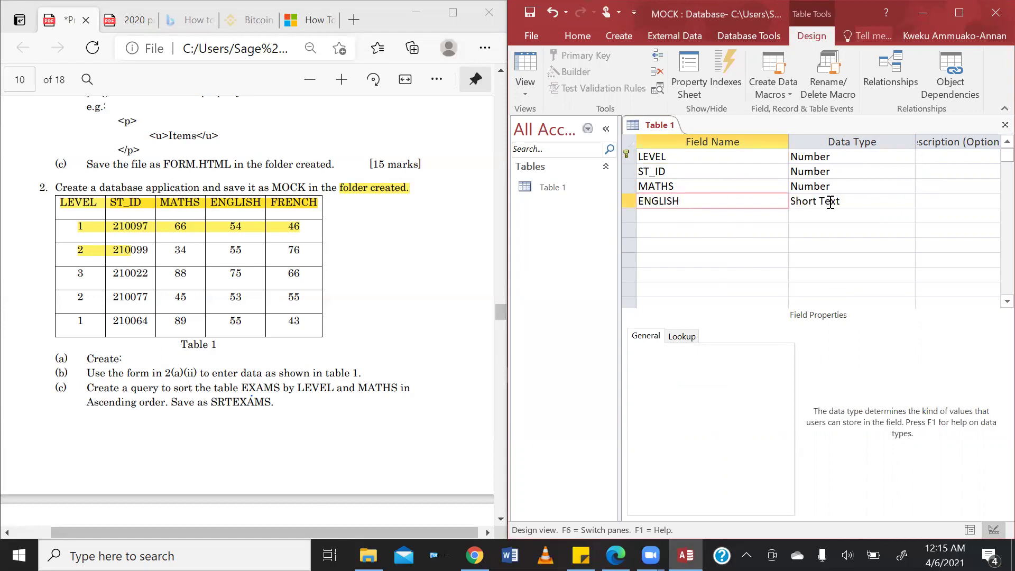
pyautogui.click(827, 202)
pyautogui.click(907, 201)
pyautogui.click(842, 245)
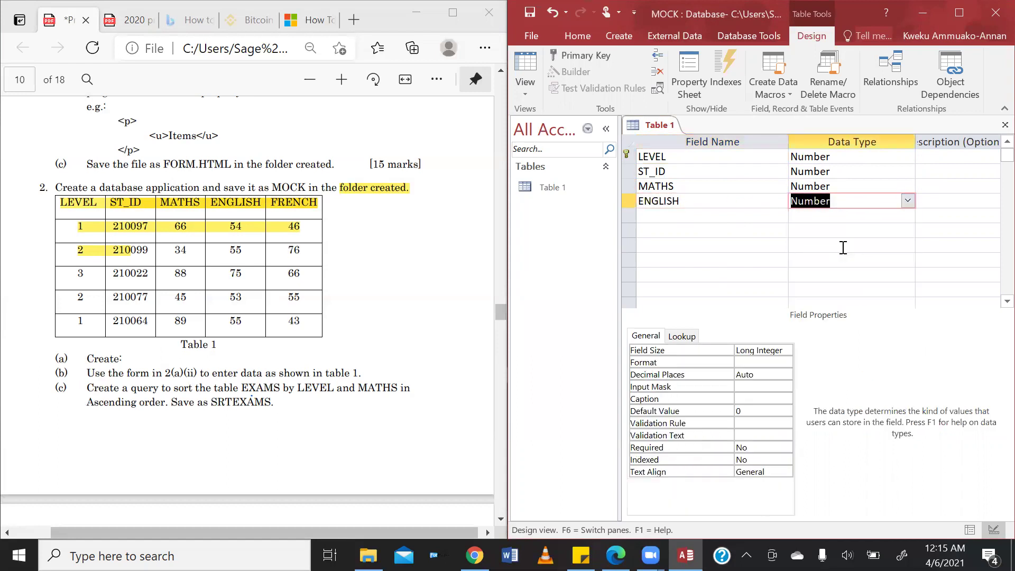
# Add FRENCH as a Number field.
pyautogui.click(652, 217)
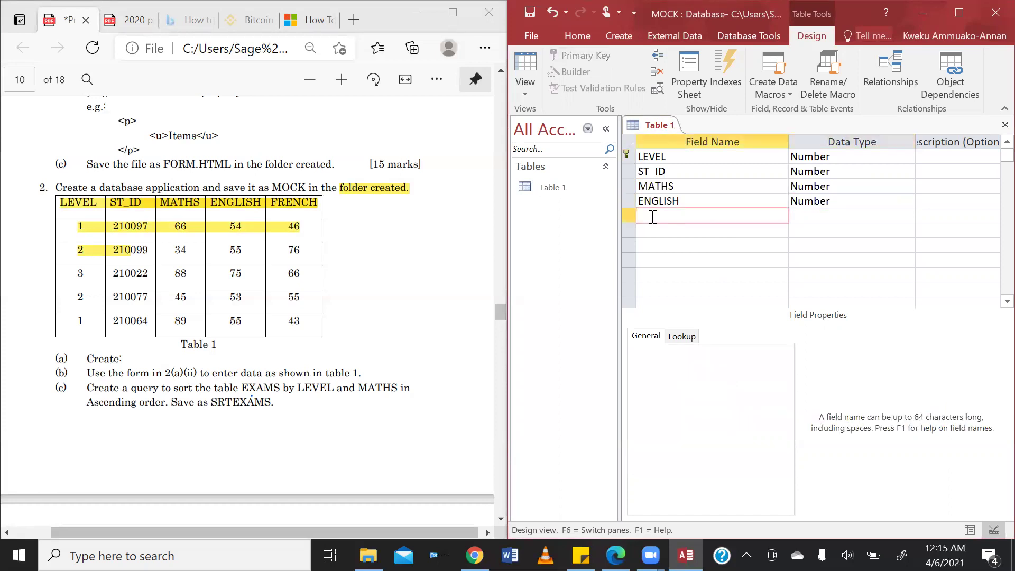
pyautogui.write('FRENCH')
pyautogui.click(832, 219)
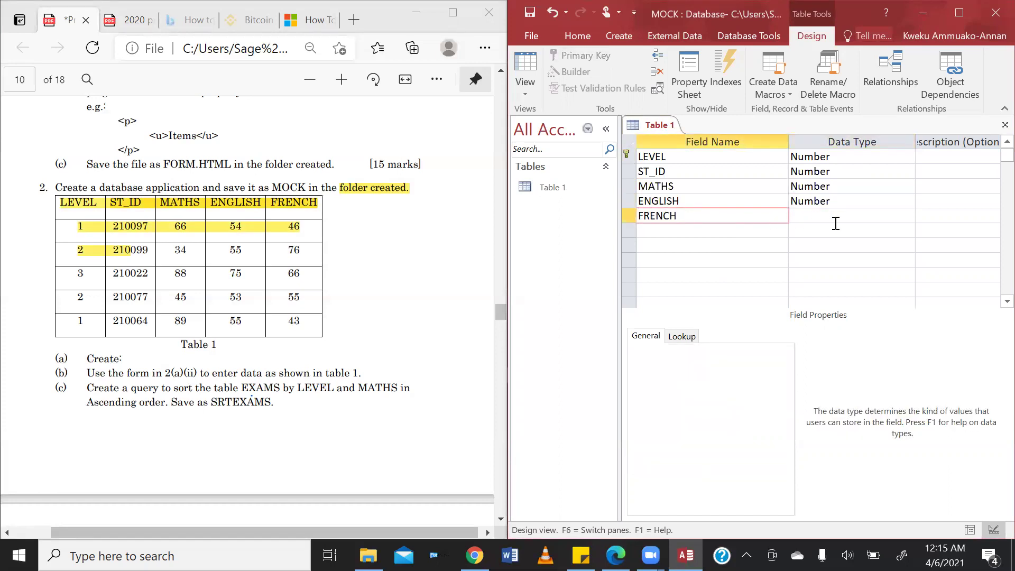
pyautogui.click(906, 215)
pyautogui.click(862, 259)
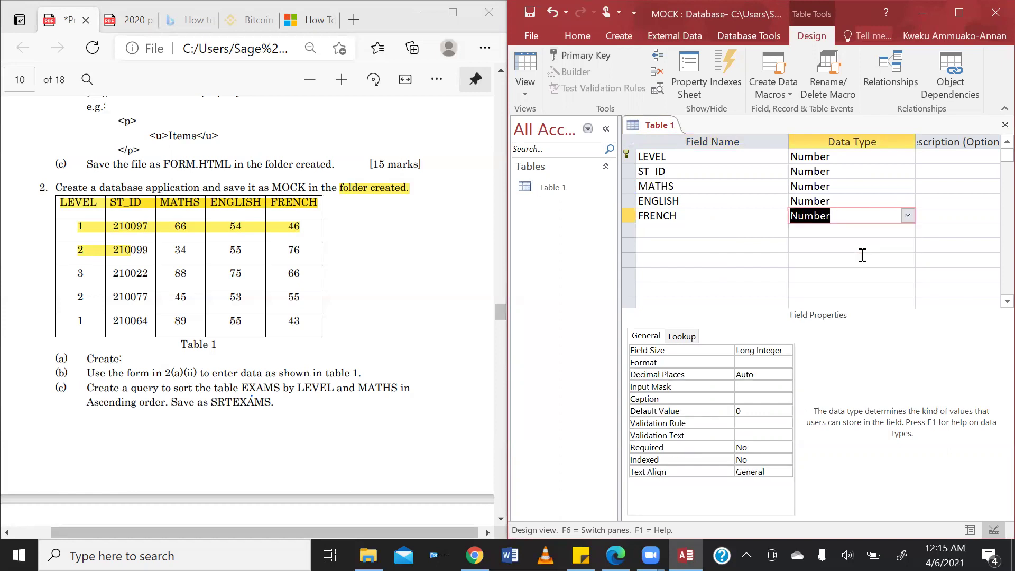
pyautogui.click(893, 261)
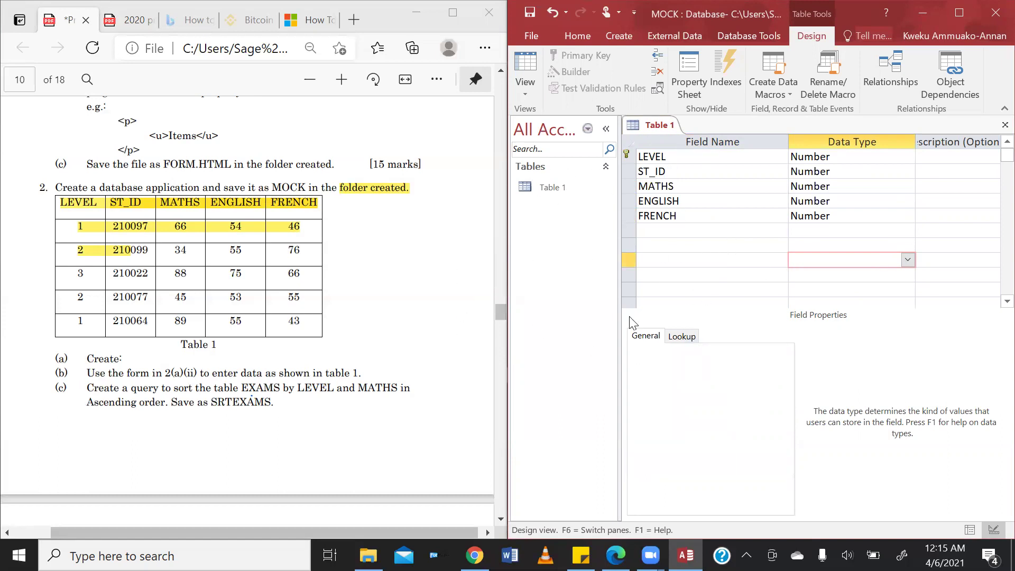
pyautogui.click(530, 95)
# Save Table 1 and view its five columns in Datasheet View.
pyautogui.click(535, 111)
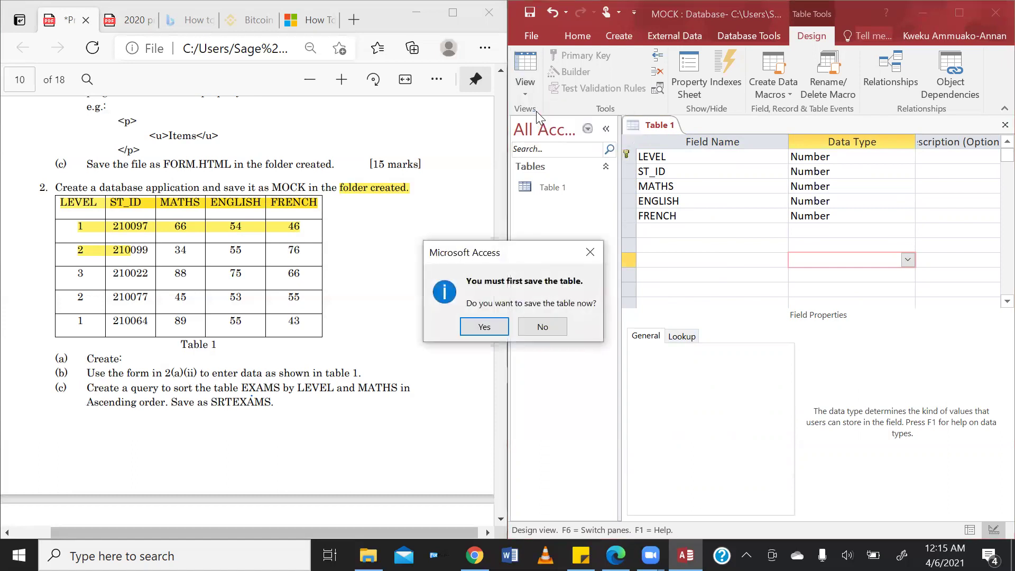
pyautogui.click(484, 324)
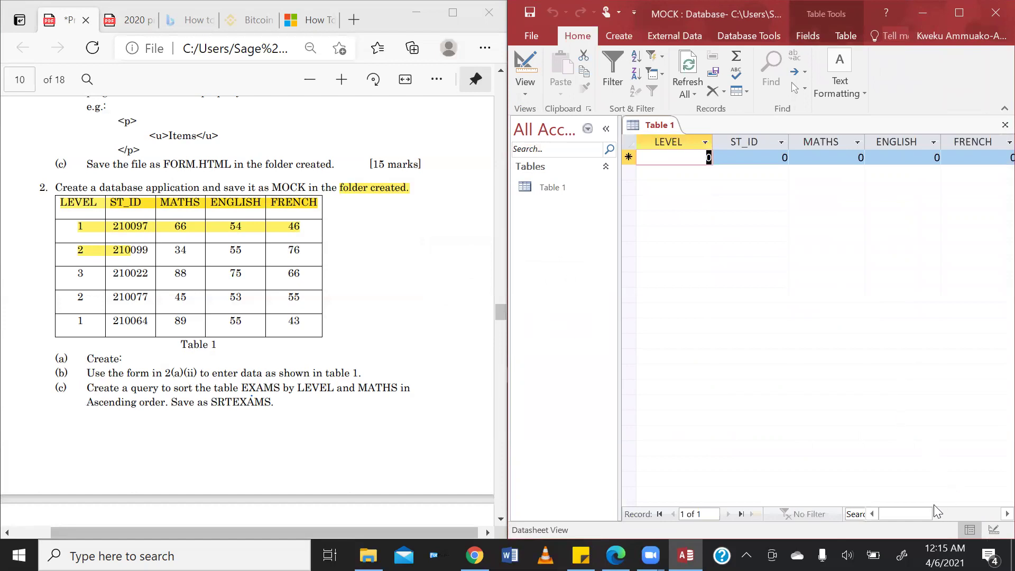
pyautogui.moveTo(917, 515); pyautogui.dragTo(889, 520)
pyautogui.click(526, 88)
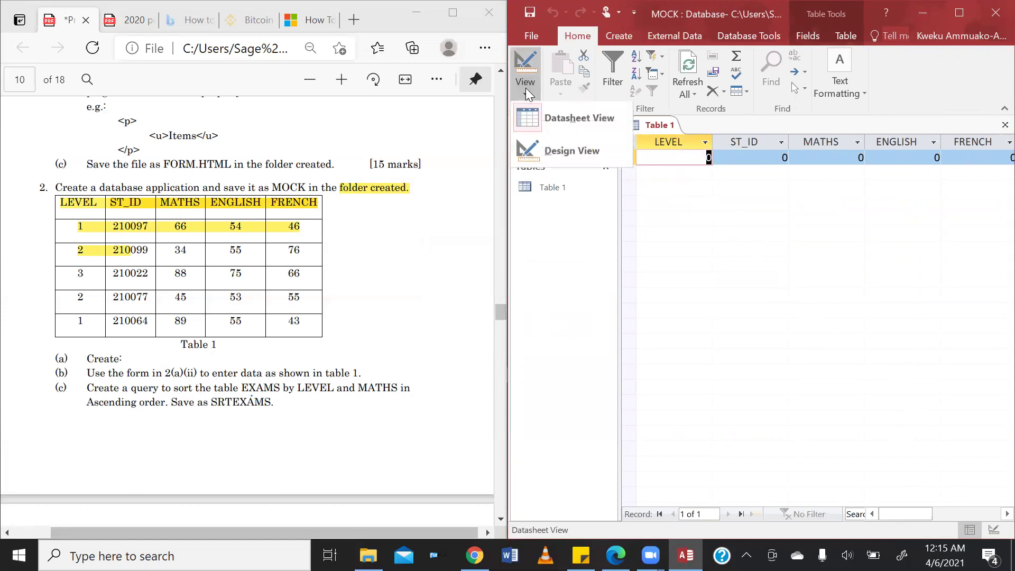
# Set ST_ID as Table 1's primary key, then re-save and return to Datasheet View.
pyautogui.click(542, 147)
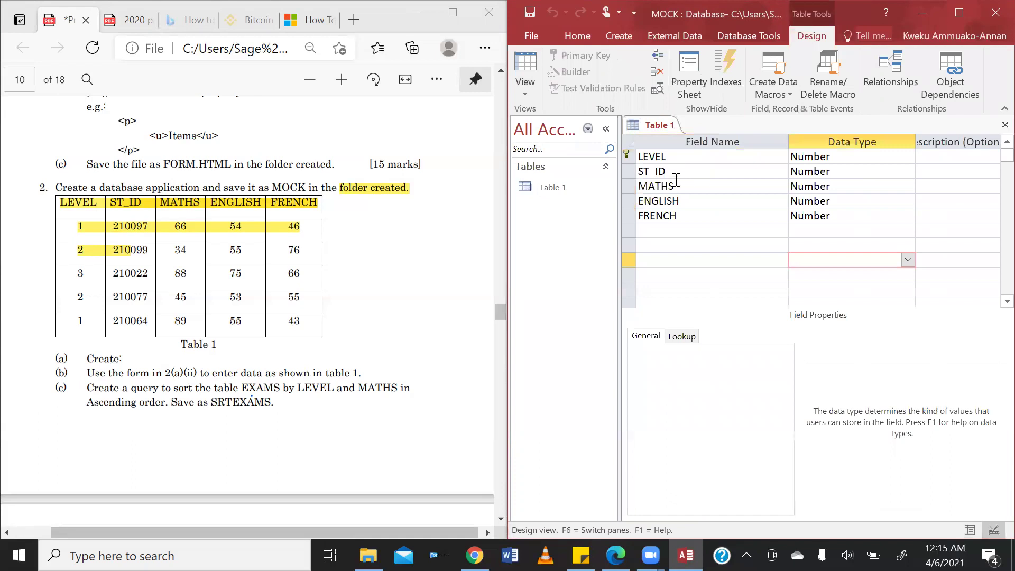
pyautogui.click(628, 172)
pyautogui.rightClick(627, 172)
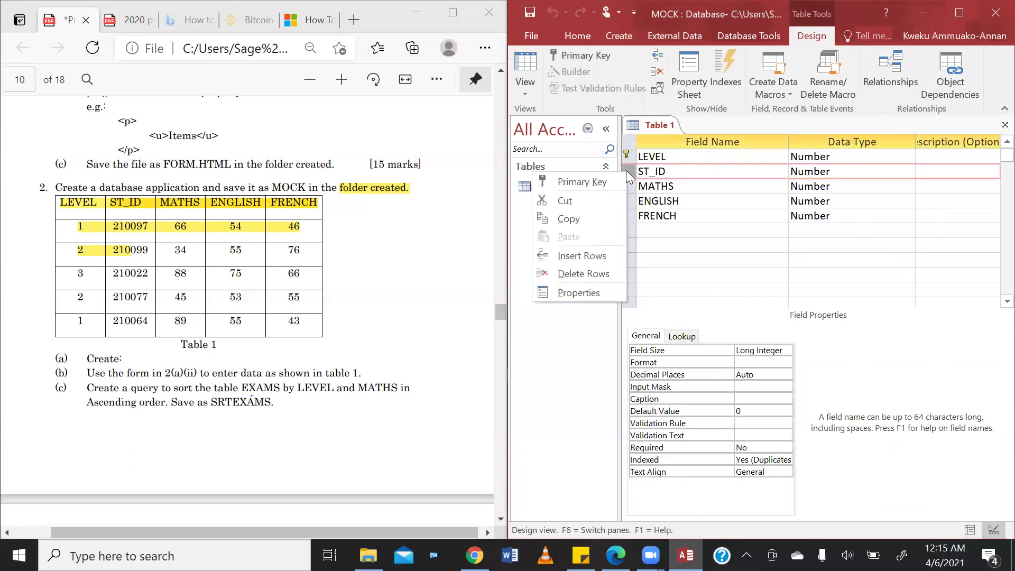
pyautogui.click(615, 176)
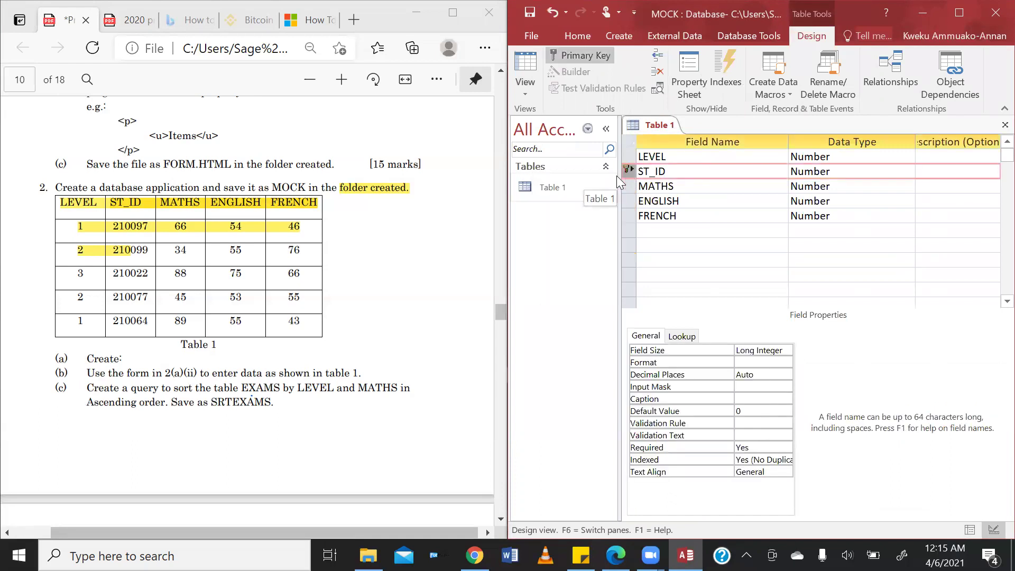
pyautogui.click(533, 83)
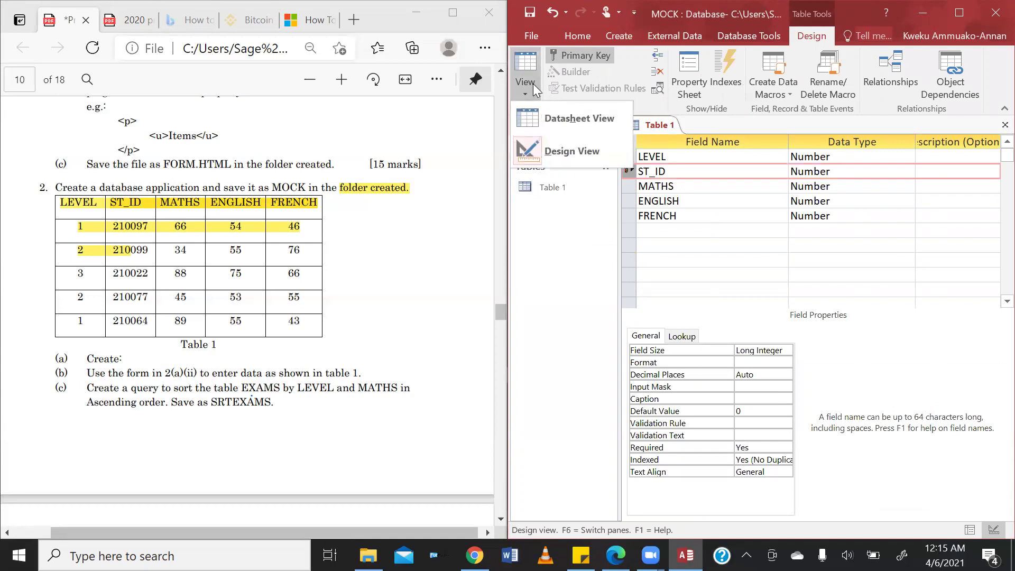
pyautogui.click(557, 116)
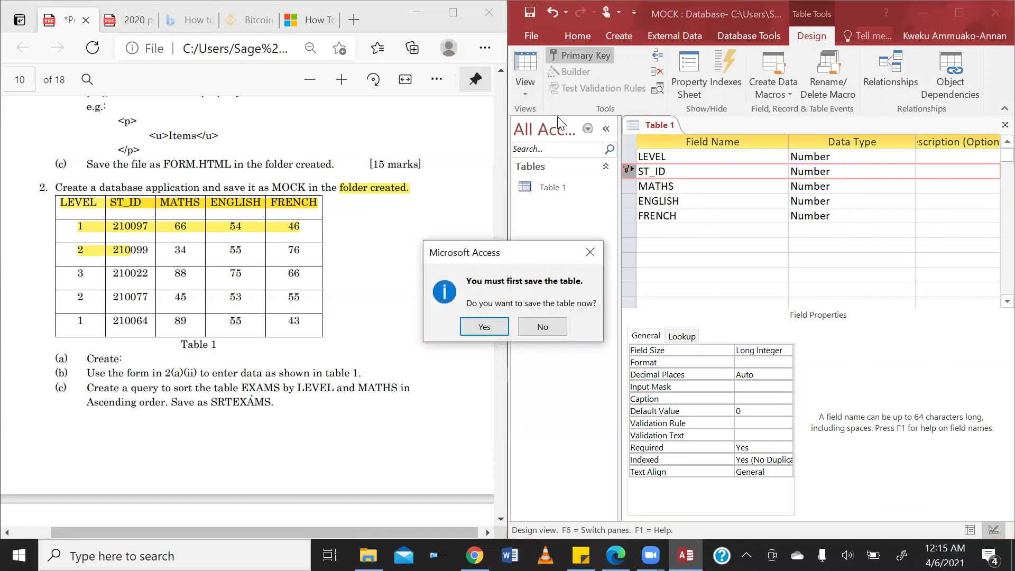
pyautogui.click(483, 327)
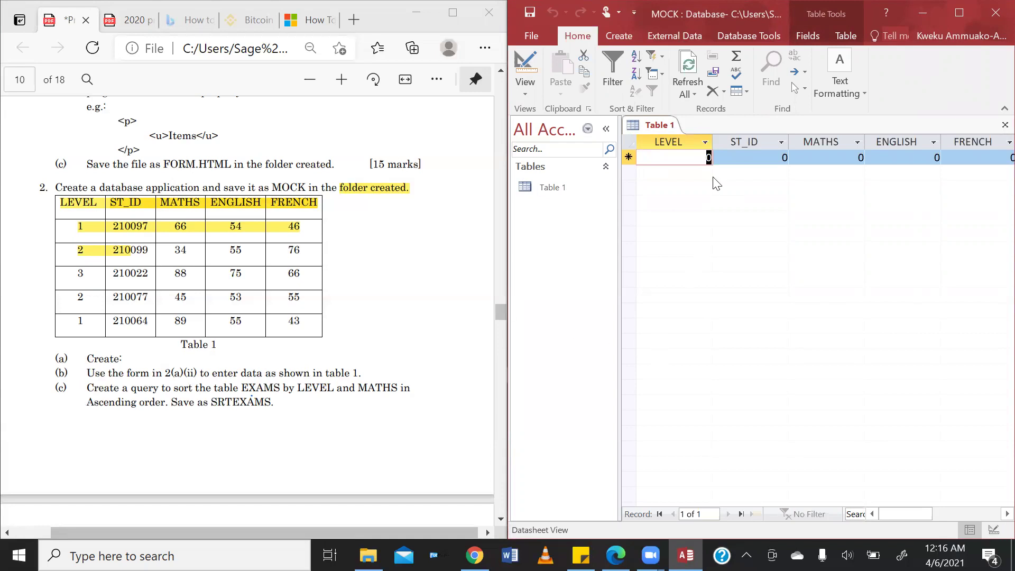
# Start a blank Form1 in Design View, then close it.
pyautogui.click(622, 38)
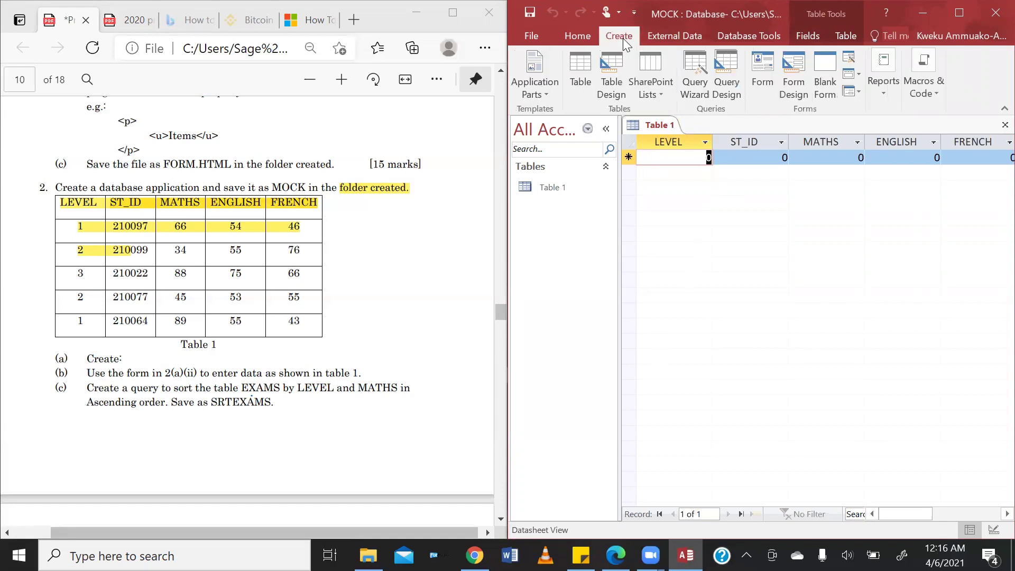
pyautogui.click(781, 73)
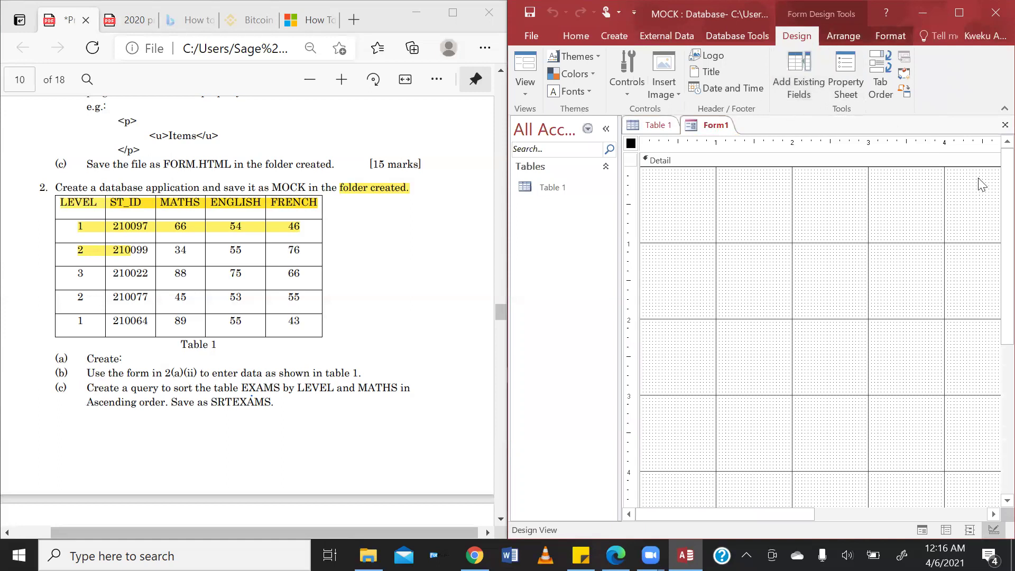
pyautogui.rightClick(705, 127)
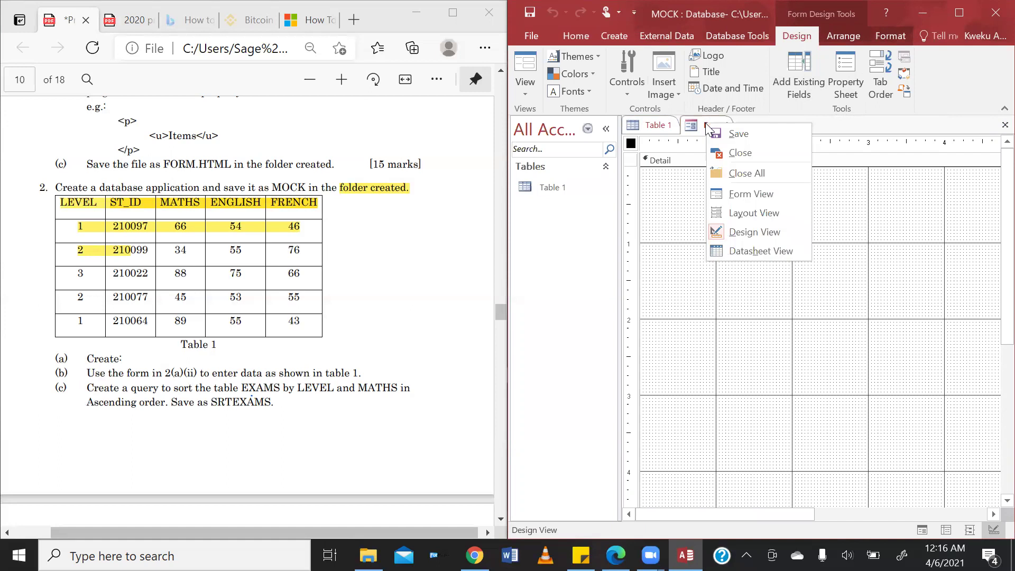
pyautogui.click(738, 148)
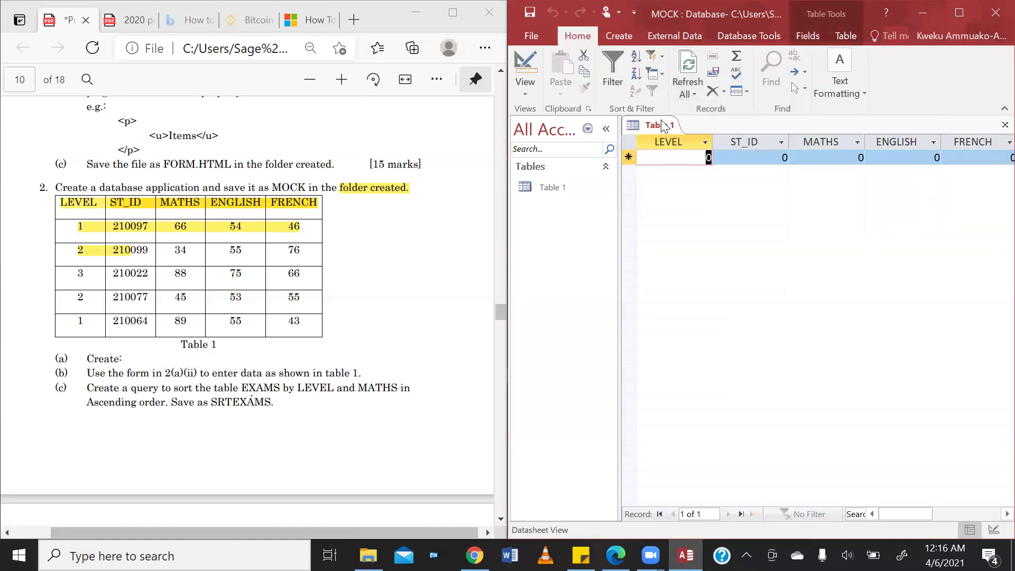
# Generate a form from Table 1 with the Form tool.
pyautogui.click(628, 39)
pyautogui.click(762, 68)
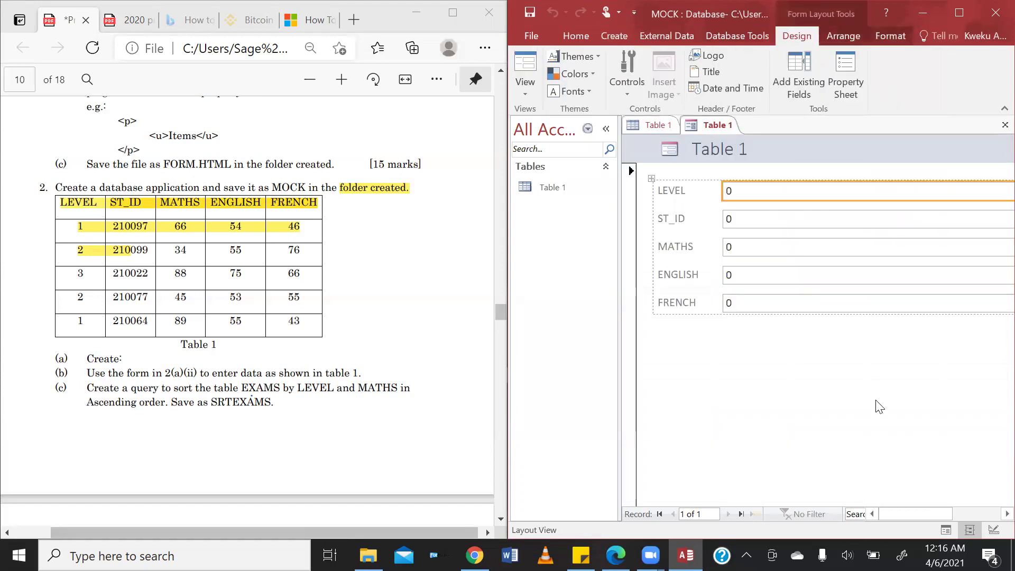
pyautogui.click(990, 514)
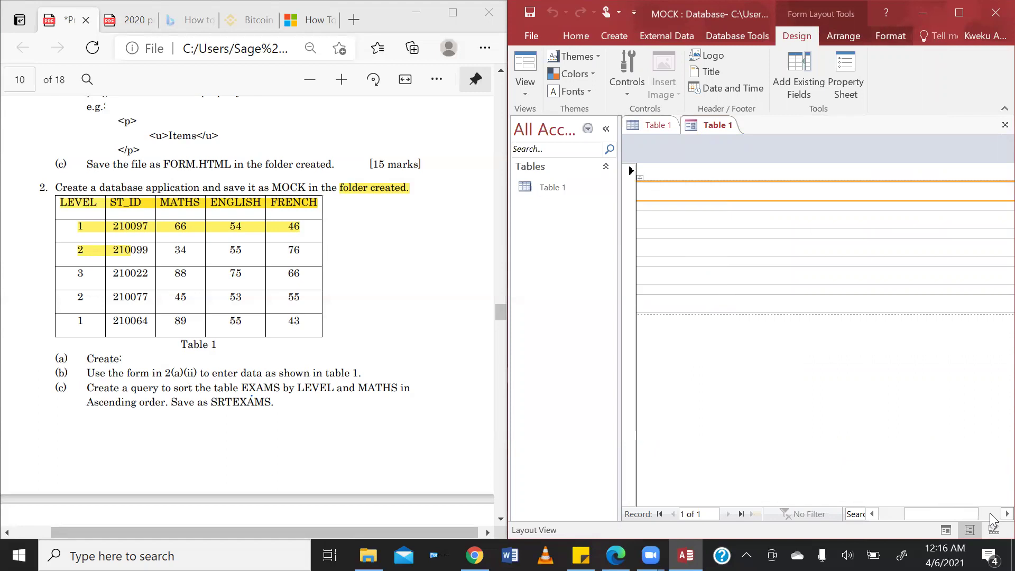
pyautogui.click(877, 515)
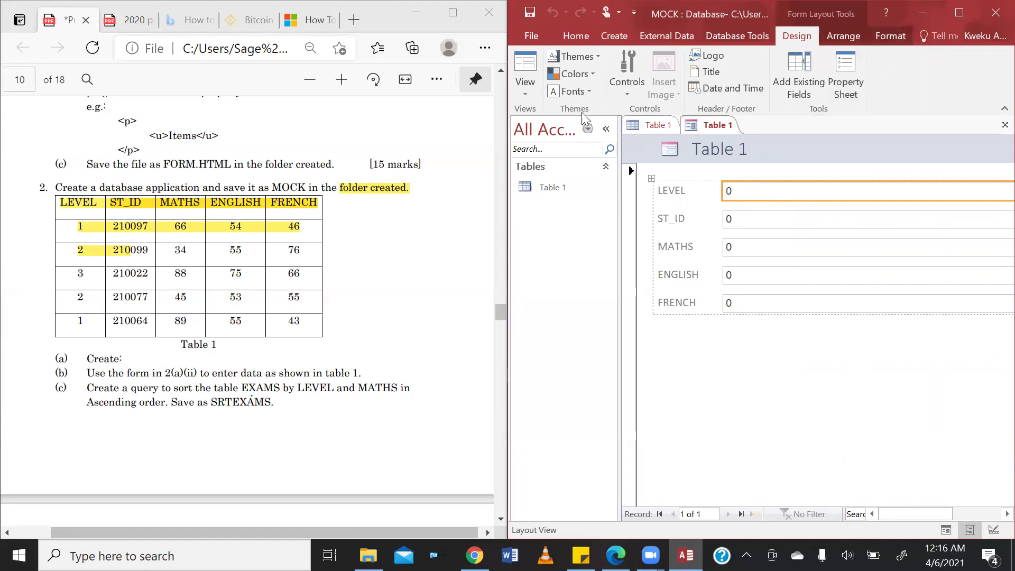
# In Form View, enter record LEVEL 1, ST_ID 210097, MATHS 66, ENGLISH 54, FRENCH 46.
pyautogui.click(522, 90)
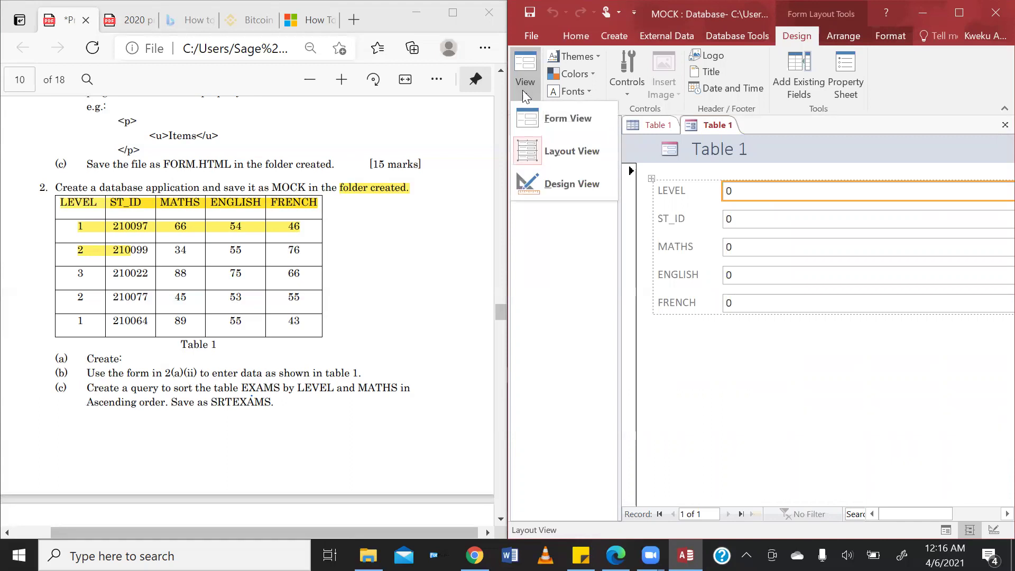
pyautogui.click(542, 110)
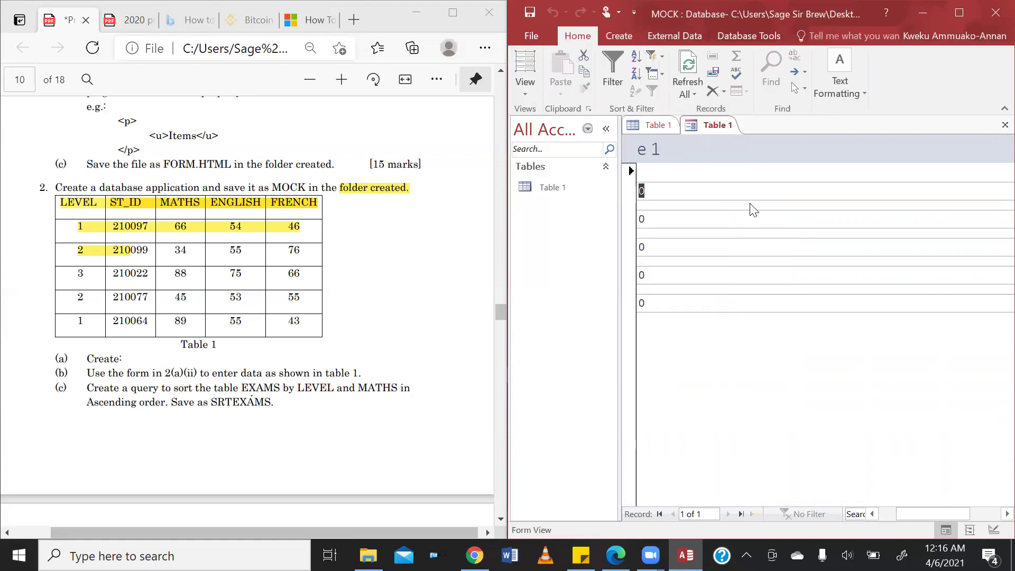
pyautogui.press('BackSpace')
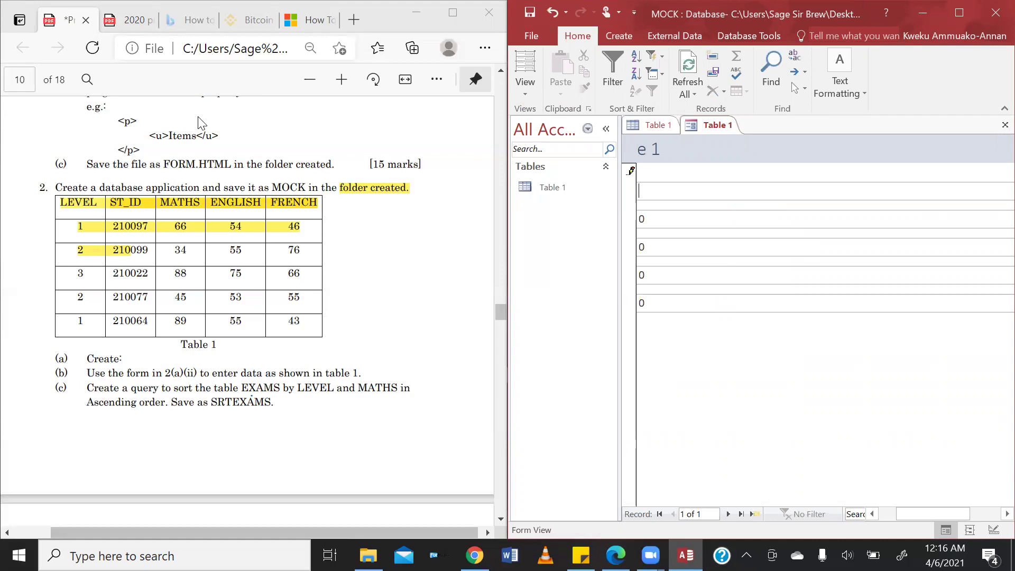
pyautogui.moveTo(75, 226); pyautogui.dragTo(305, 228)
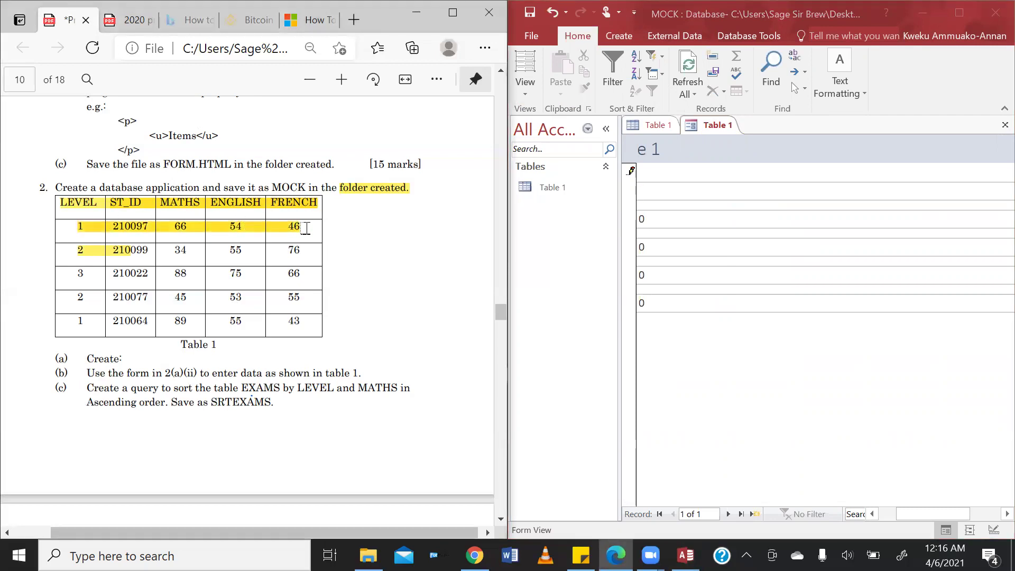
pyautogui.click(731, 368)
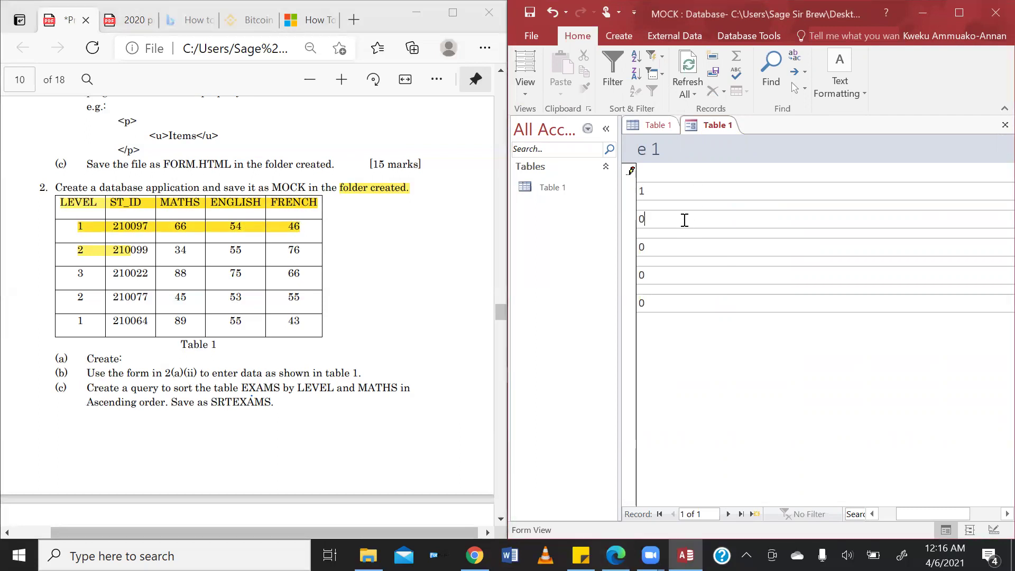
pyautogui.press('BackSpace')
pyautogui.write('2100')
pyautogui.write('9')
pyautogui.write('66')
pyautogui.click(665, 267)
pyautogui.write('54')
pyautogui.press('BackSpace')
pyautogui.write('46')
# Add a new record for student 210099: level 2, English 55, French 76.
pyautogui.click(728, 513)
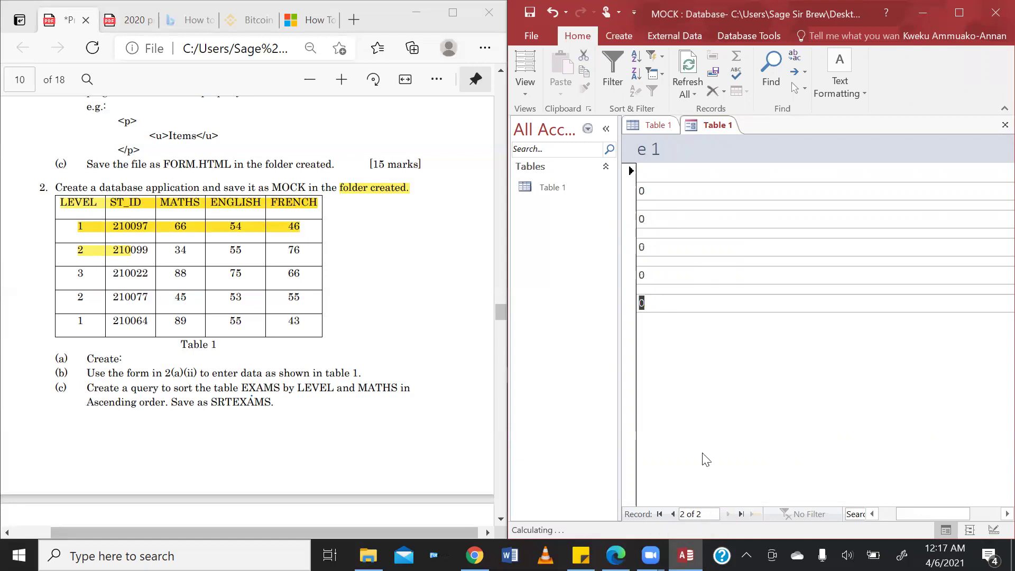
pyautogui.click(669, 193)
pyautogui.press('BackSpace')
pyautogui.write('2')
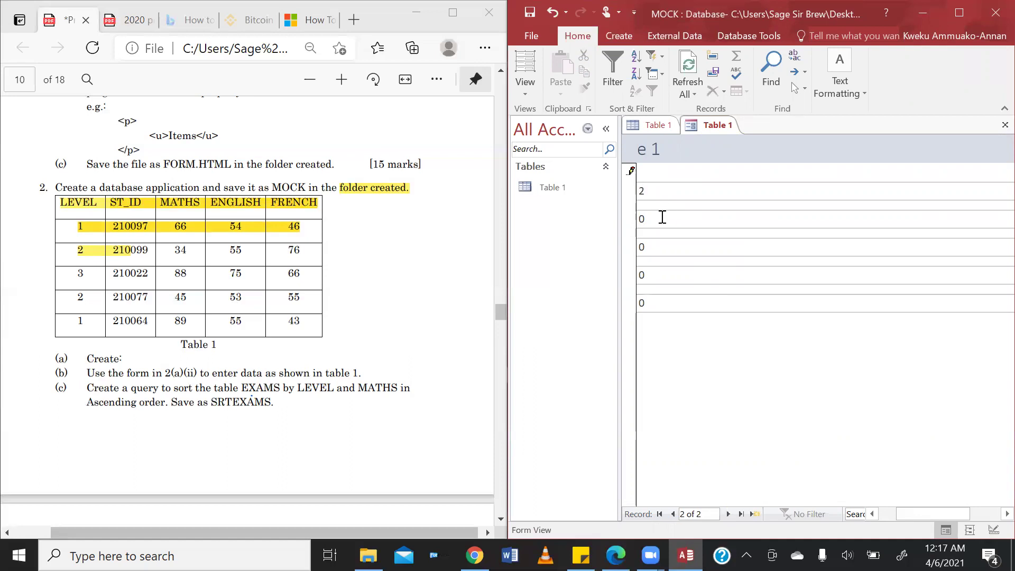
pyautogui.click(661, 219)
pyautogui.press('BackSpace')
pyautogui.write('21009934')
pyautogui.press('BackSpace')
pyautogui.write('55')
pyautogui.click(652, 304)
pyautogui.press('BackSpace')
pyautogui.write('76')
# Add a new record for student 210022 with Maths 88, English 75, French 66.
pyautogui.click(726, 513)
pyautogui.press('BackSpace')
pyautogui.click(681, 221)
pyautogui.press('BackSpace')
pyautogui.write('210022')
pyautogui.press('BackSpace')
pyautogui.write('88')
pyautogui.click(664, 273)
pyautogui.press('BackSpace')
pyautogui.write('75')
pyautogui.press('BackSpace')
pyautogui.write('66')
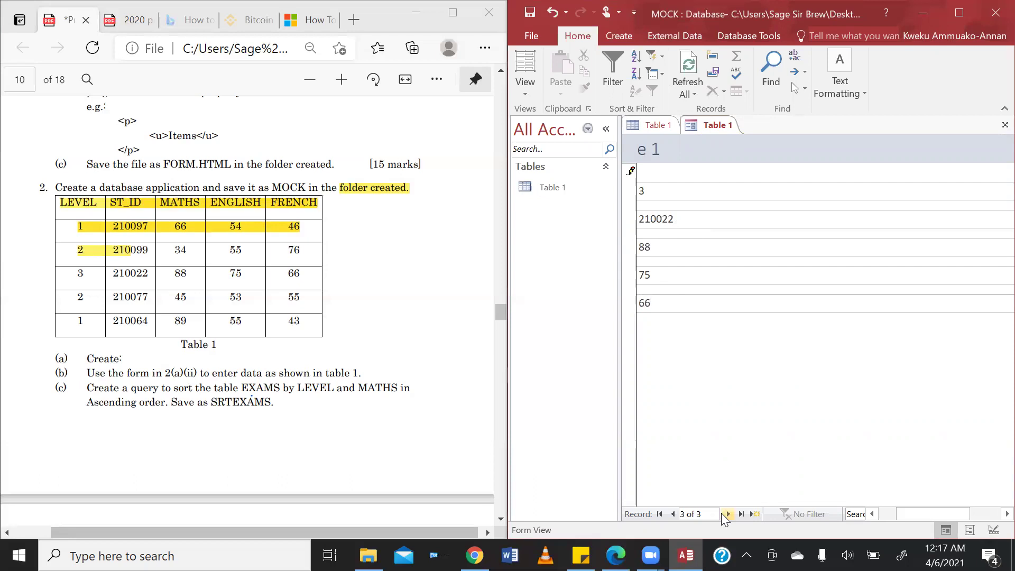
pyautogui.click(728, 513)
pyautogui.click(668, 188)
pyautogui.press('BackSpace')
pyautogui.write('2')
pyautogui.click(667, 219)
pyautogui.press('BackSpace')
pyautogui.write('2100')
pyautogui.click(661, 245)
pyautogui.press('BackSpace')
pyautogui.write('45')
pyautogui.click(654, 275)
pyautogui.press('BackSpace')
pyautogui.write('53')
pyautogui.click(652, 298)
pyautogui.press('BackSpace')
pyautogui.write('55')
# Add the last record: level 1, student 210064, Maths 89, English 55, French 43.
pyautogui.click(727, 514)
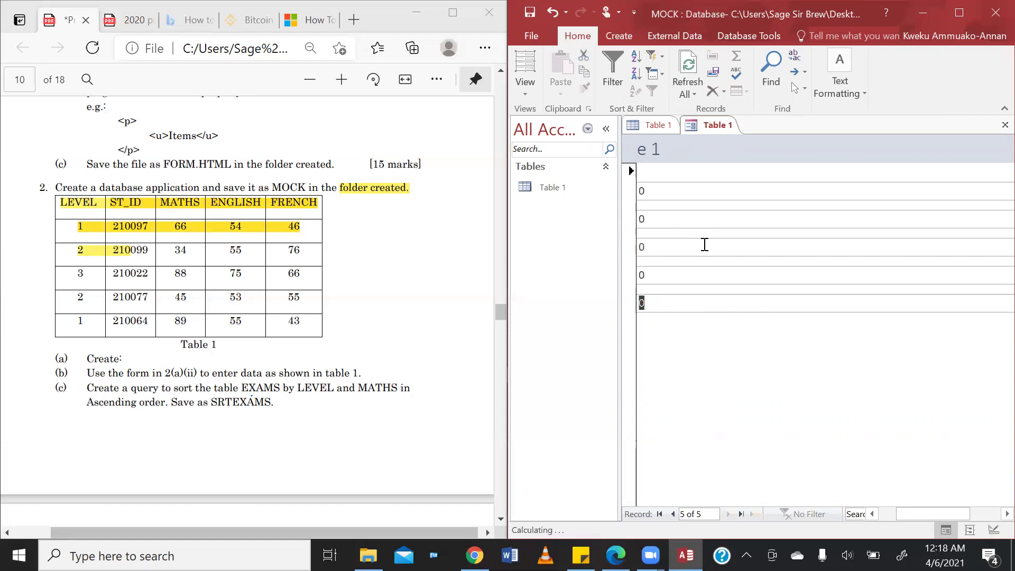
pyautogui.click(693, 196)
pyautogui.press('BackSpace')
pyautogui.write('1')
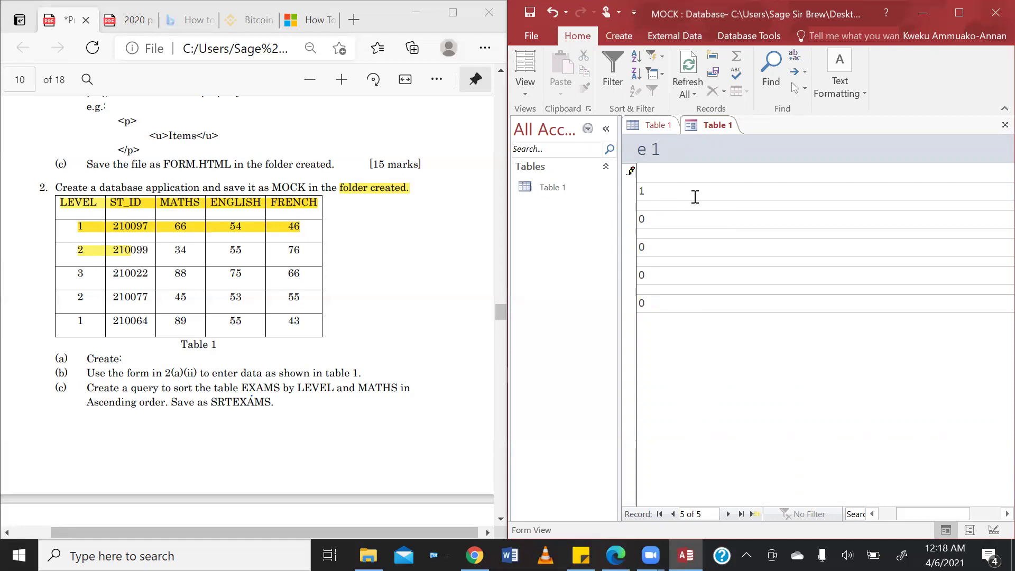
pyautogui.click(689, 213)
pyautogui.press('BackSpace')
pyautogui.write('210064')
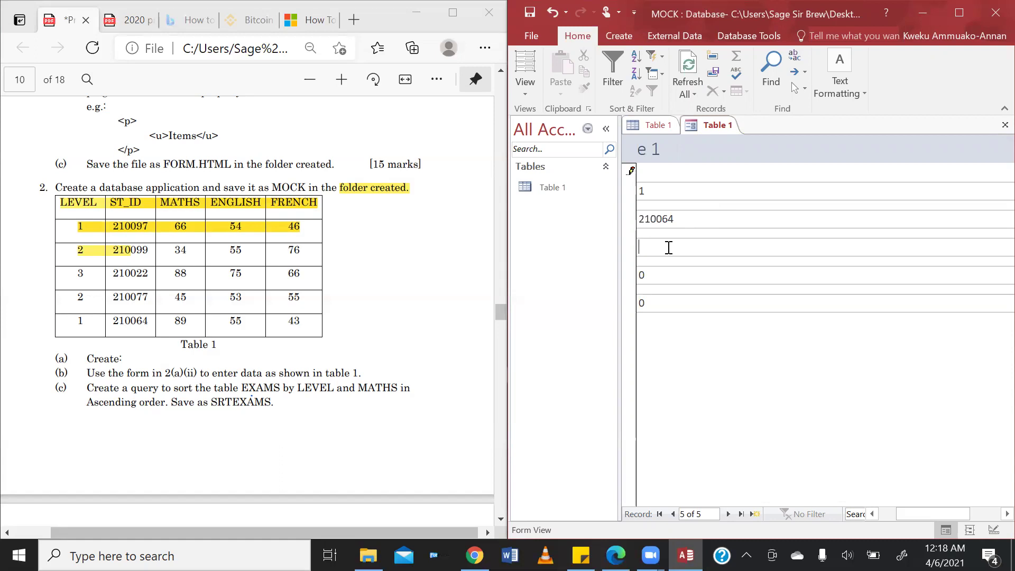
pyautogui.write('89')
pyautogui.press('BackSpace')
pyautogui.write('55')
pyautogui.press('Tab')
pyautogui.press('BackSpace')
pyautogui.write('43')
# Save the new form under the name 'Table Form'.
pyautogui.rightClick(716, 129)
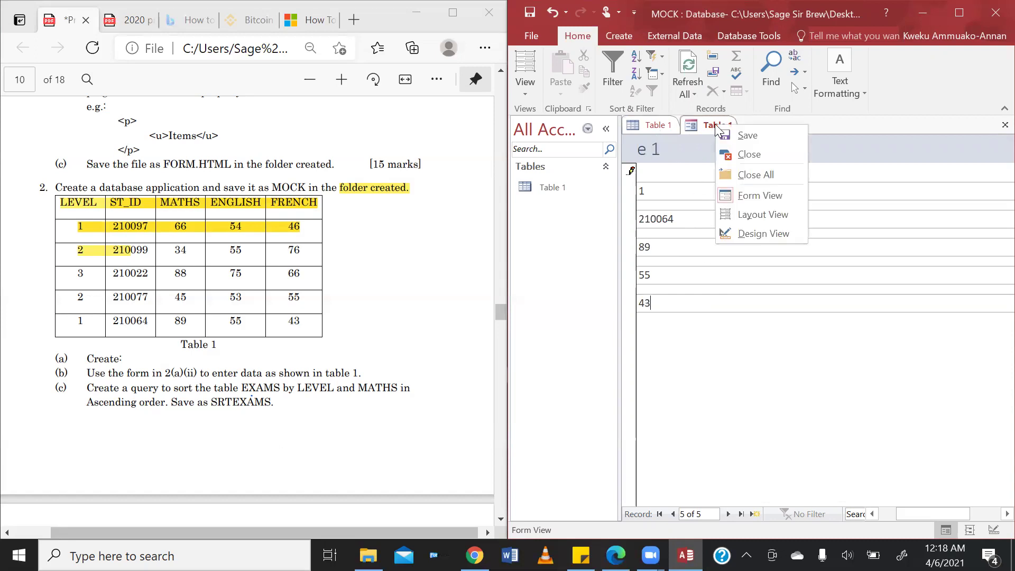
pyautogui.click(742, 131)
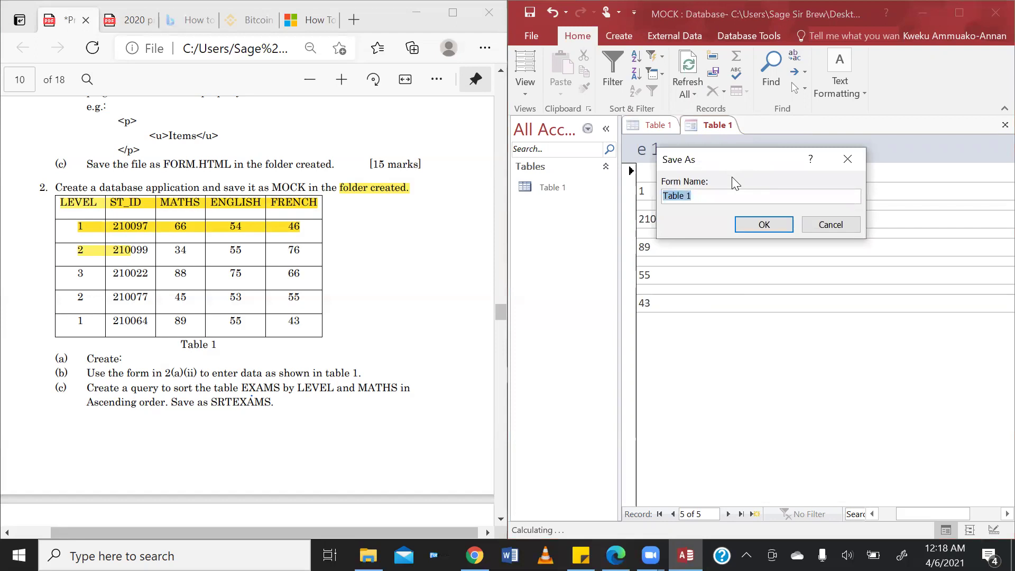
pyautogui.press('BackSpace')
pyautogui.write('Table Form')
pyautogui.press('Return')
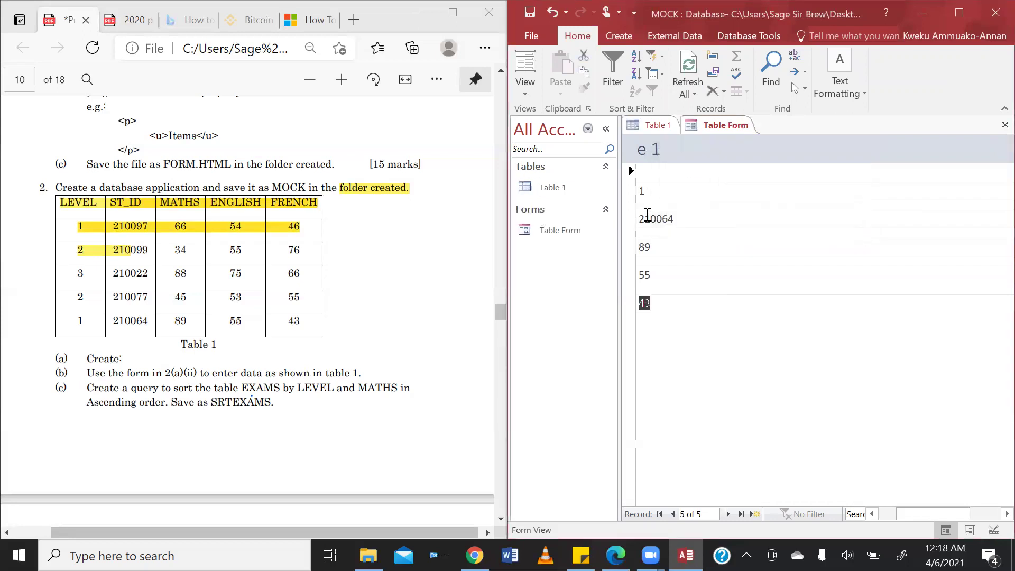
# Close the Table 1 datasheet and reopen it from the navigation pane.
pyautogui.click(661, 125)
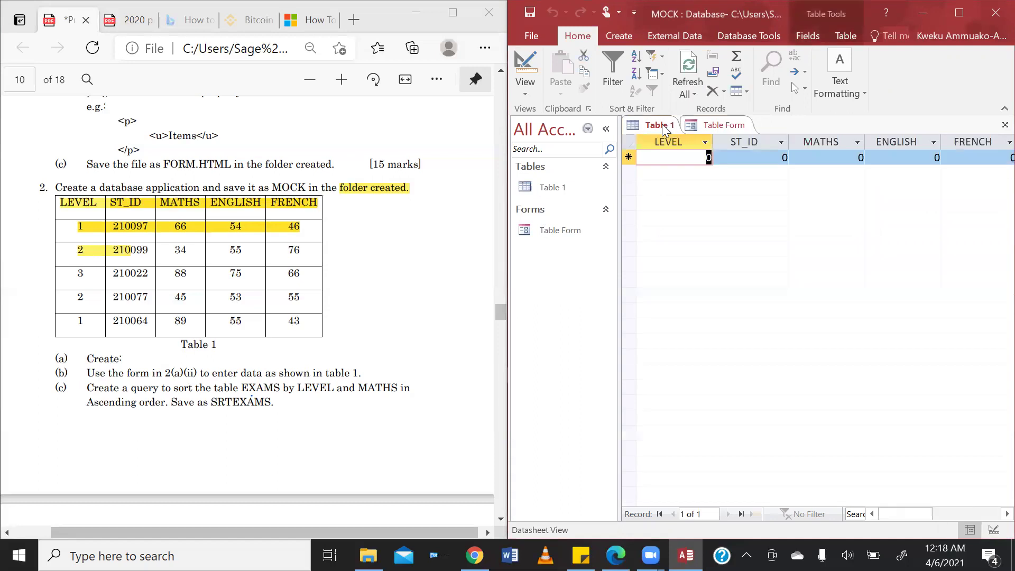
pyautogui.rightClick(656, 125)
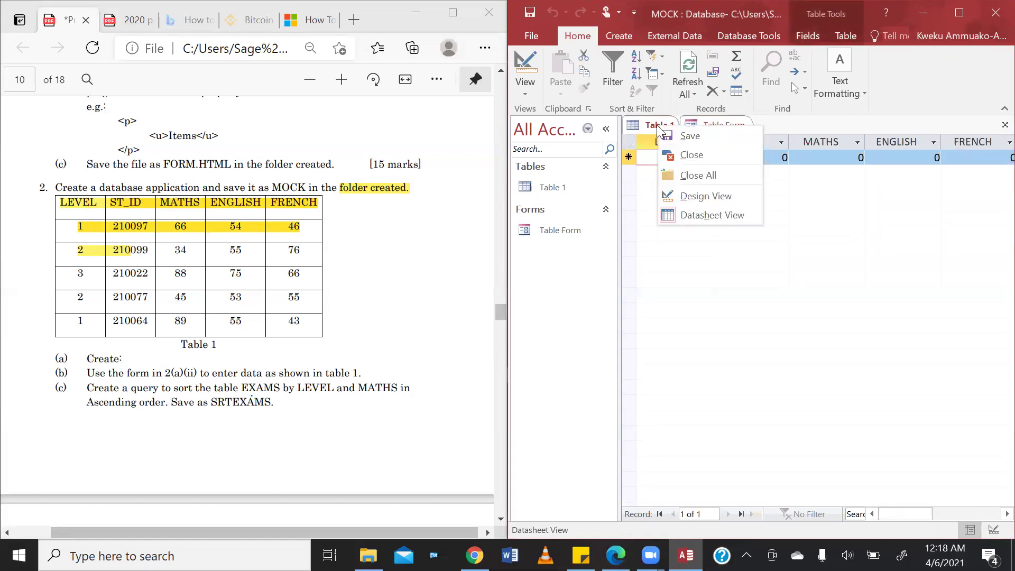
pyautogui.click(689, 154)
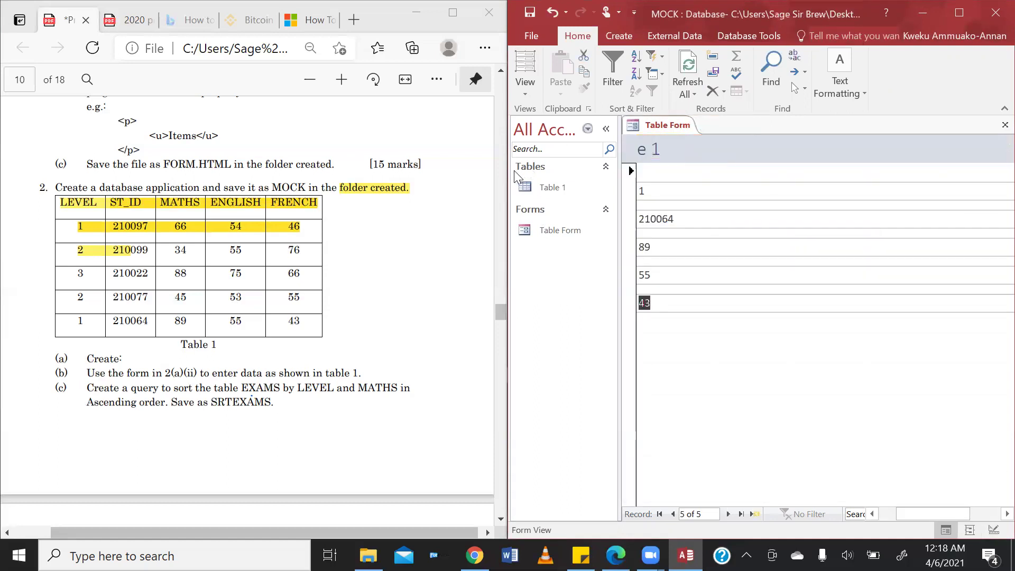
pyautogui.doubleClick(541, 187)
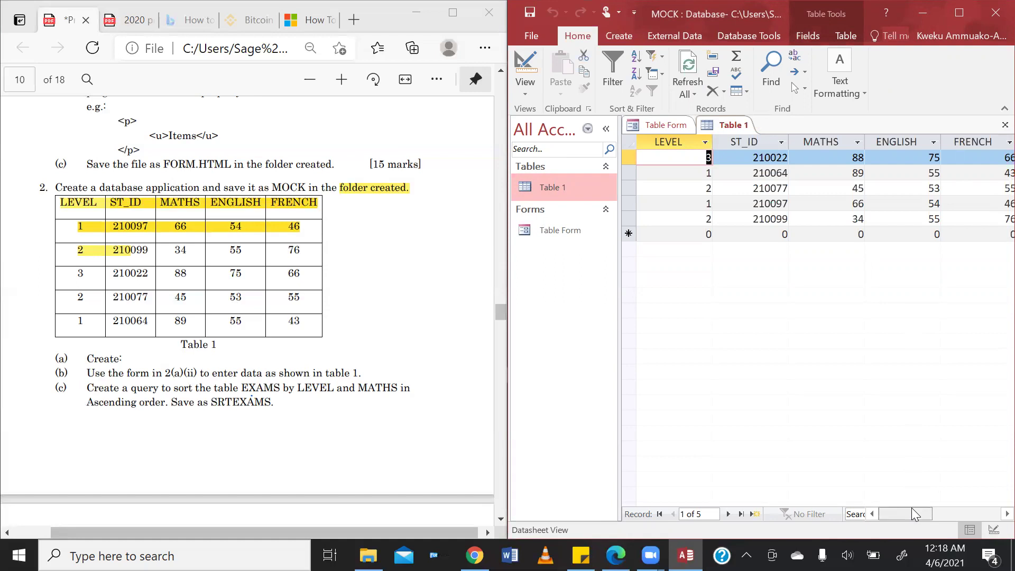
pyautogui.moveTo(912, 513); pyautogui.dragTo(866, 512)
# Create a Query Design with Table 1 added, removing the duplicate Table 1 field list.
pyautogui.click(734, 122)
pyautogui.click(614, 38)
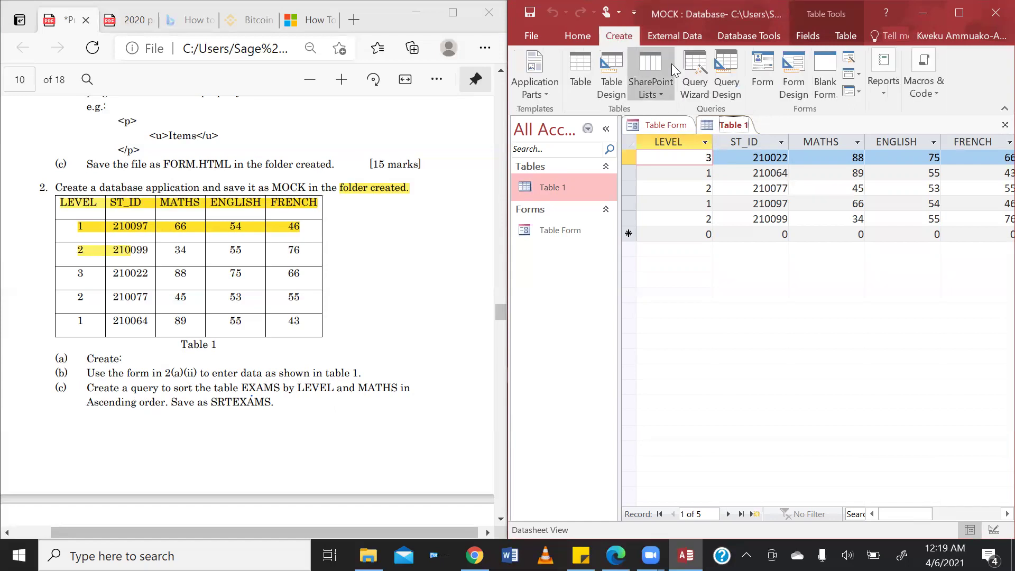
pyautogui.click(725, 74)
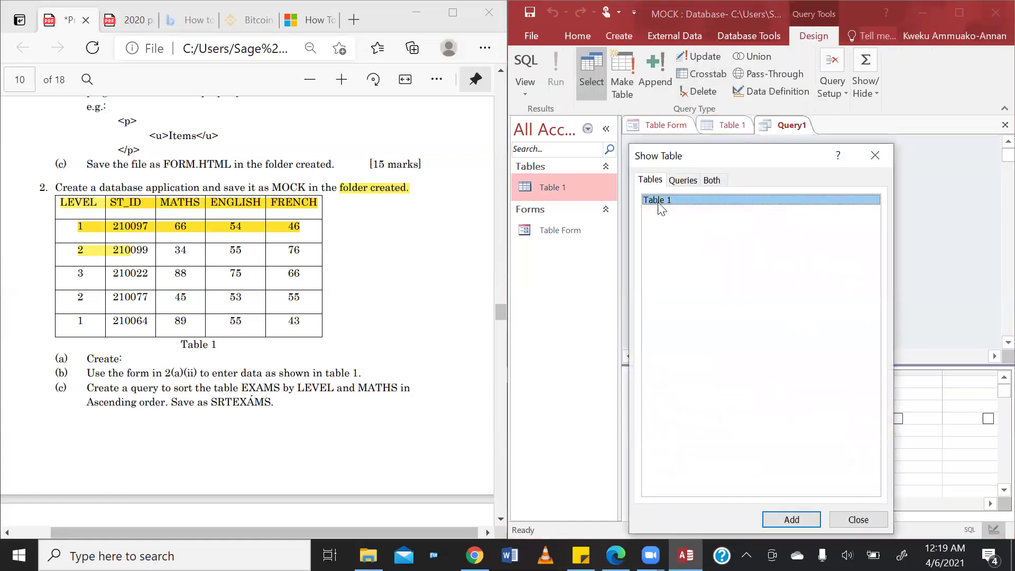
pyautogui.click(792, 518)
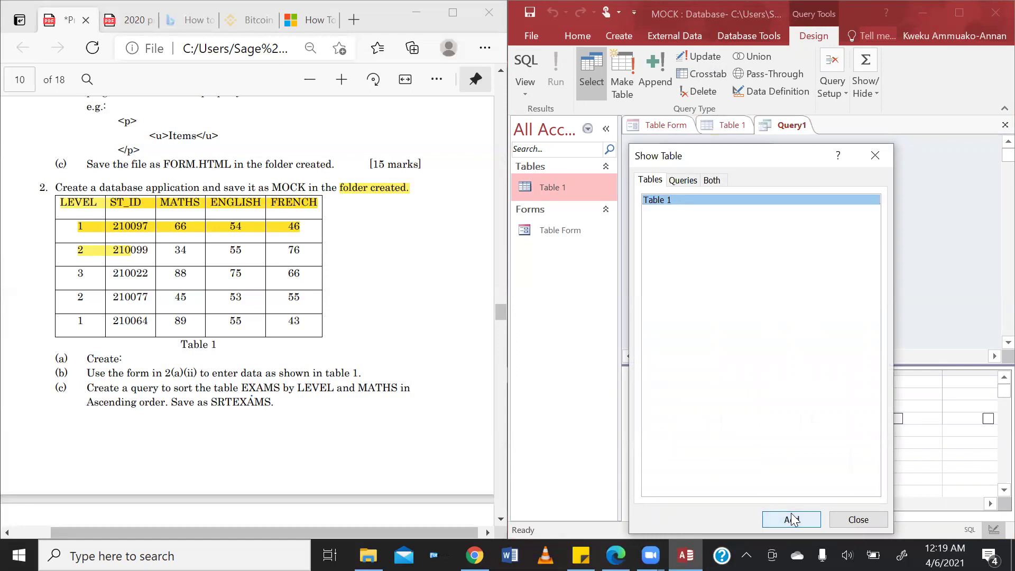
pyautogui.click(791, 519)
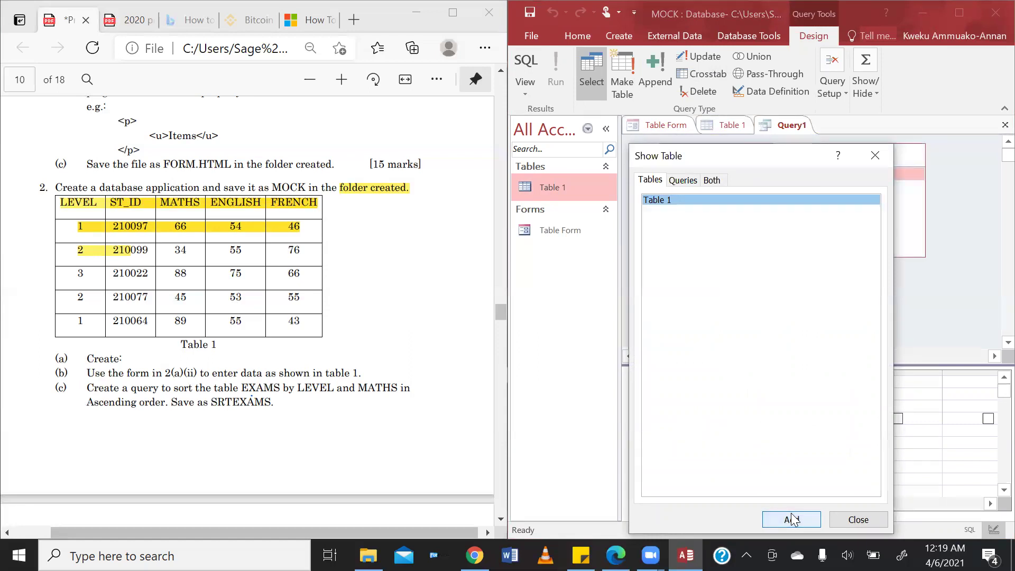
pyautogui.click(874, 150)
pyautogui.rightClick(892, 158)
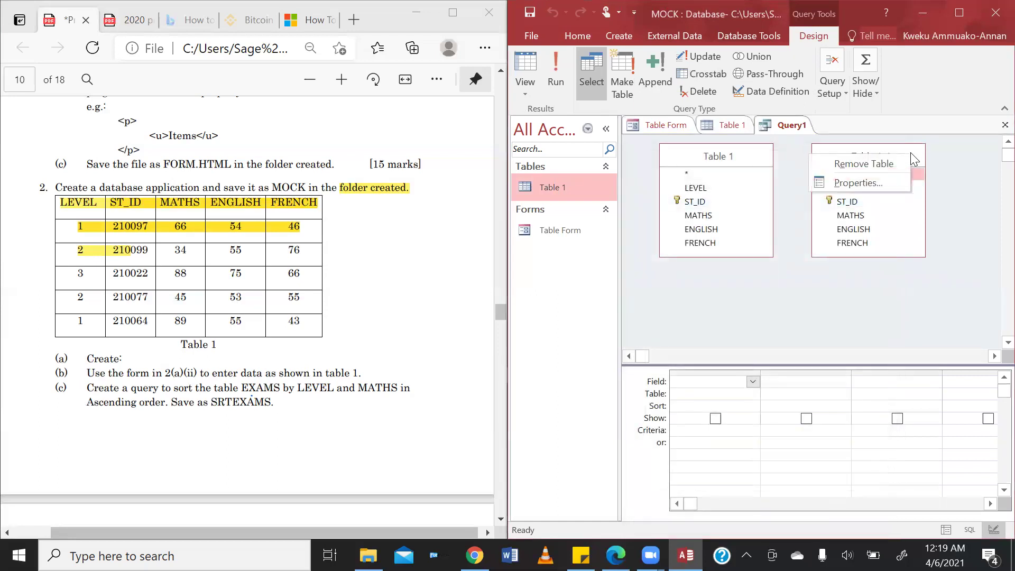
pyautogui.click(896, 163)
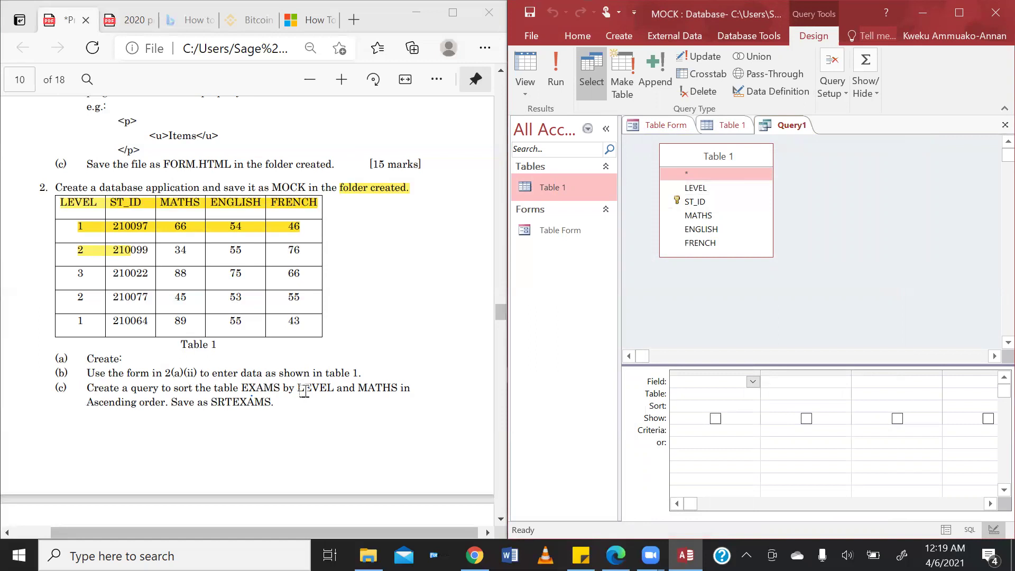
# Add LEVEL and MATHS to the query grid and set LEVEL's sort to Ascending.
pyautogui.click(718, 189)
pyautogui.doubleClick(719, 189)
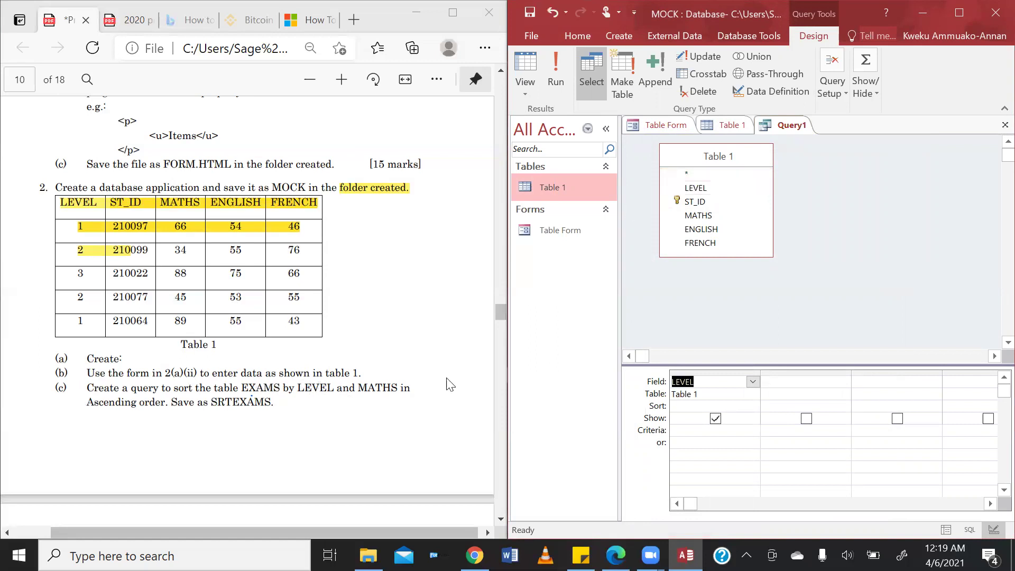
pyautogui.doubleClick(697, 217)
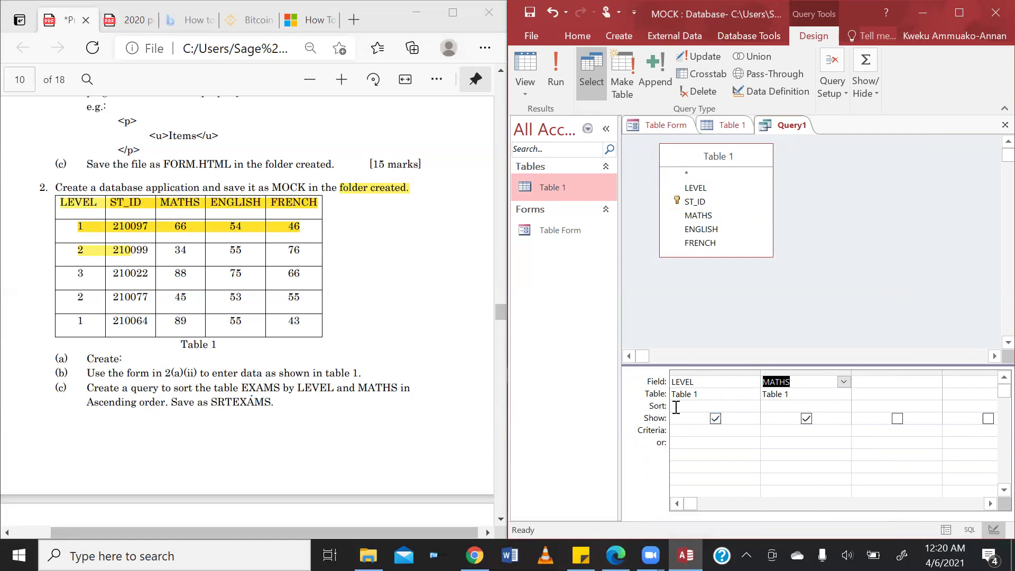
pyautogui.click(729, 406)
pyautogui.click(753, 406)
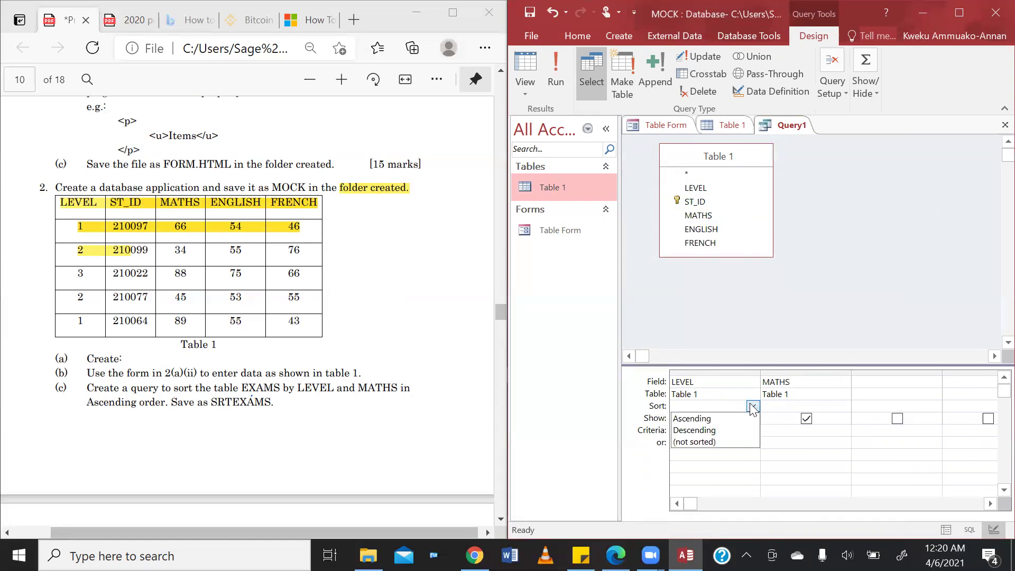
pyautogui.click(728, 418)
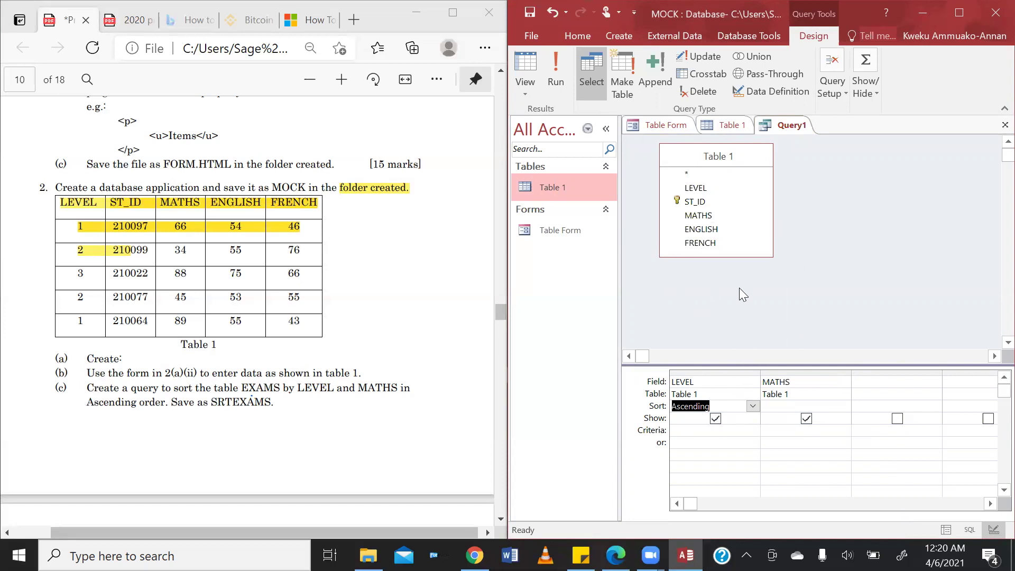
# Run the query, then save it as SRTEXAMS.
pyautogui.click(558, 70)
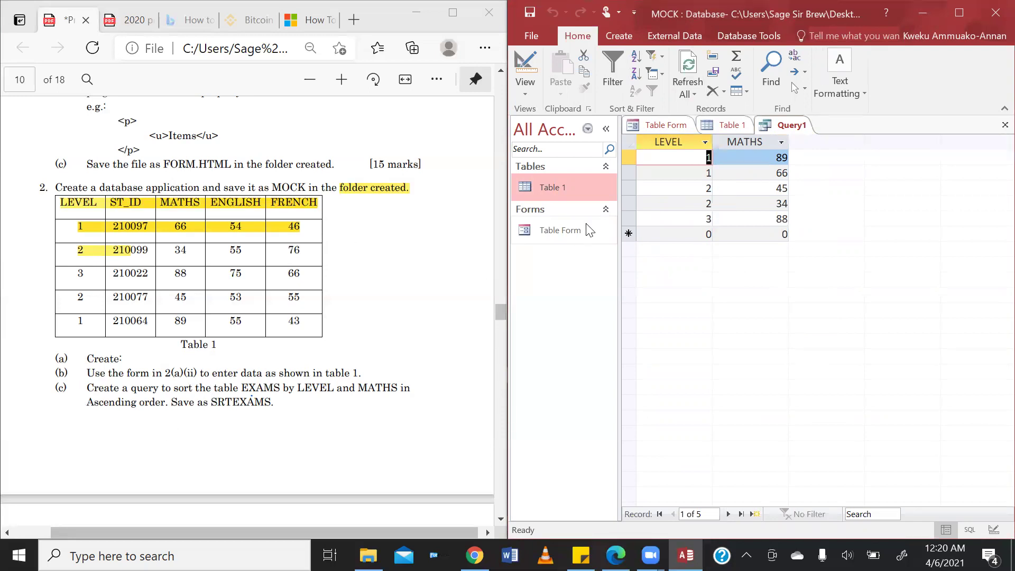
pyautogui.rightClick(778, 127)
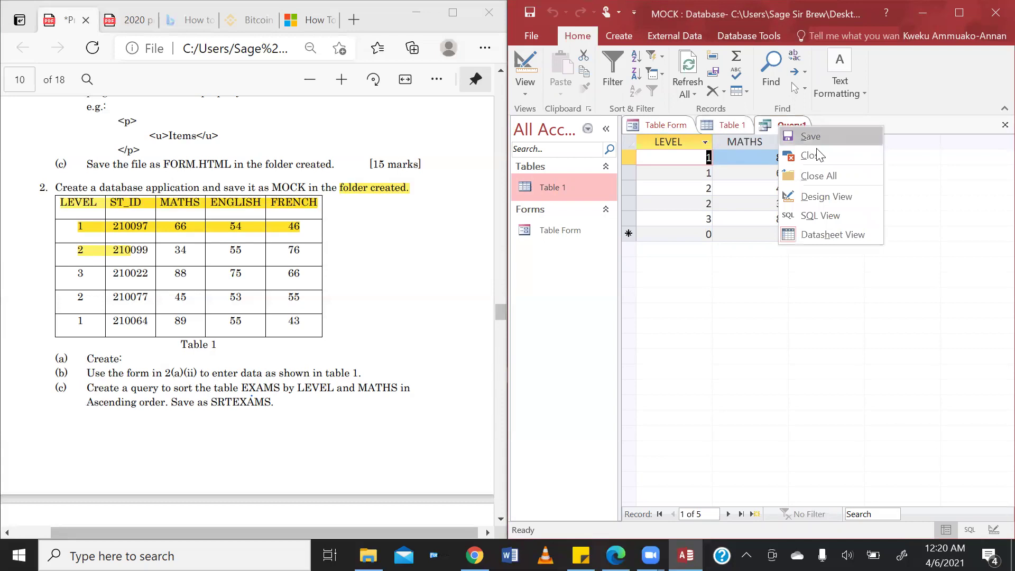
pyautogui.click(826, 138)
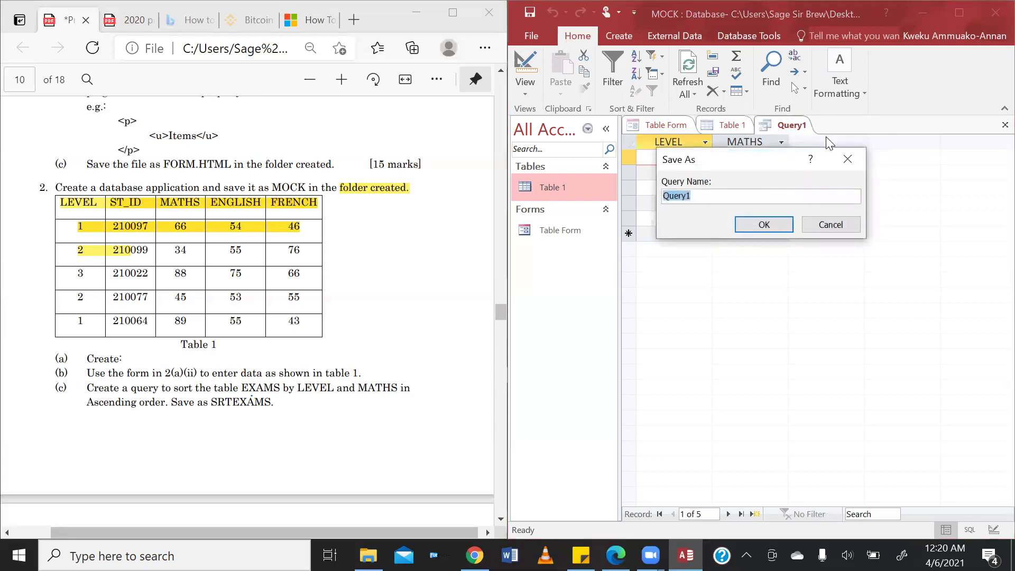
pyautogui.press('BackSpace')
pyautogui.write('SRTEXAMS')
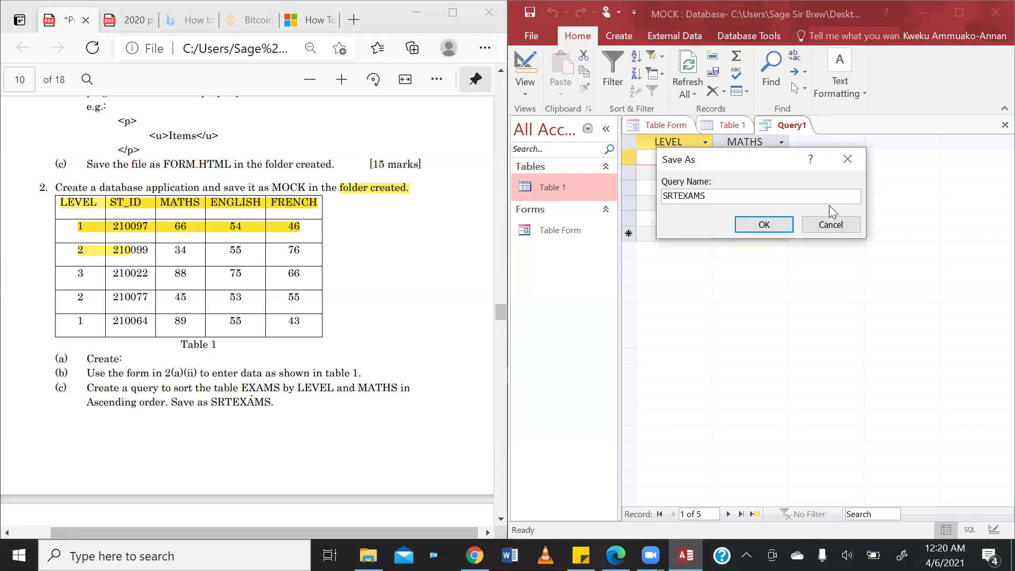
pyautogui.click(764, 224)
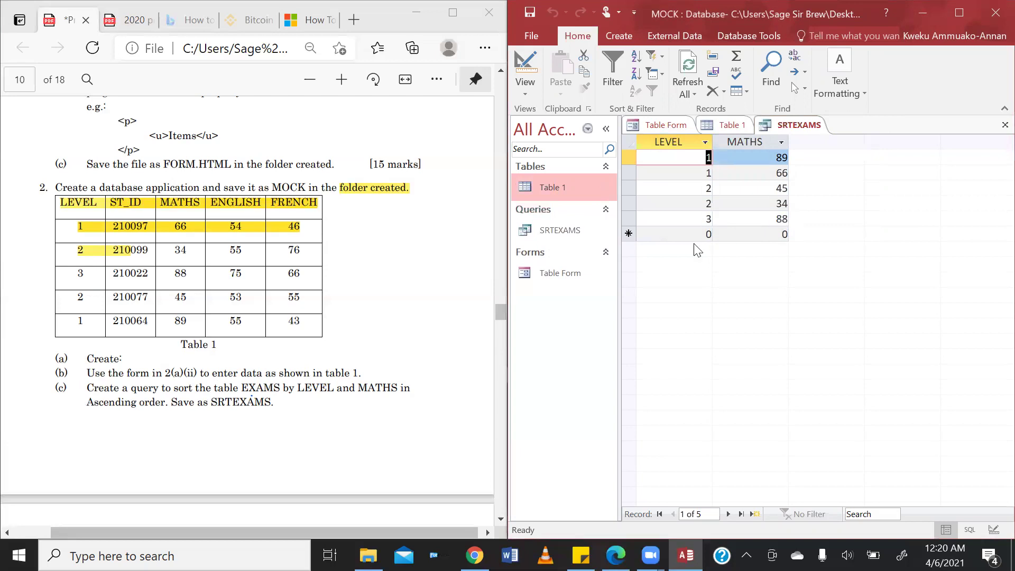
pyautogui.scroll(-2, 341, 369)
pyautogui.scroll(2, 344, 370)
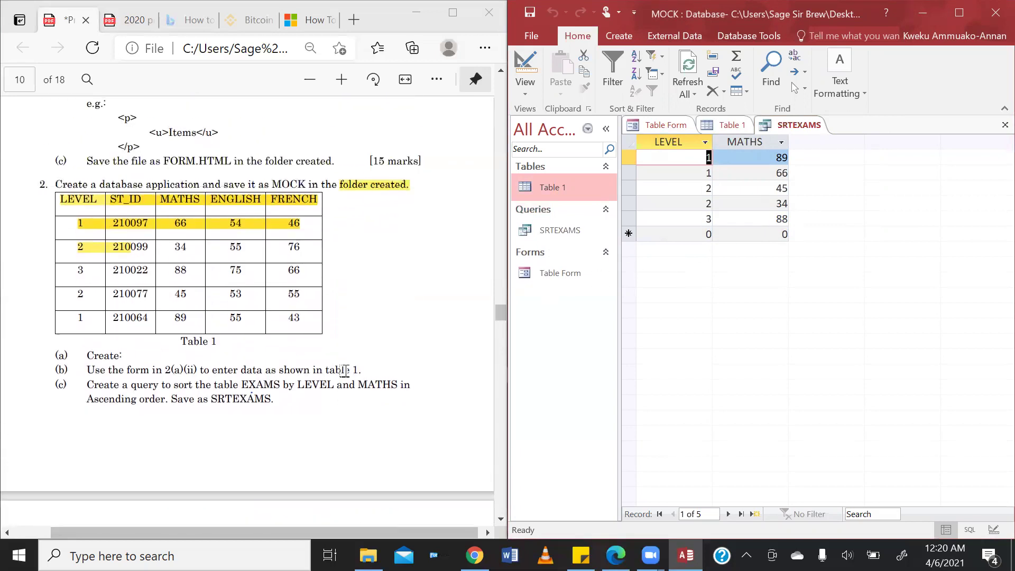